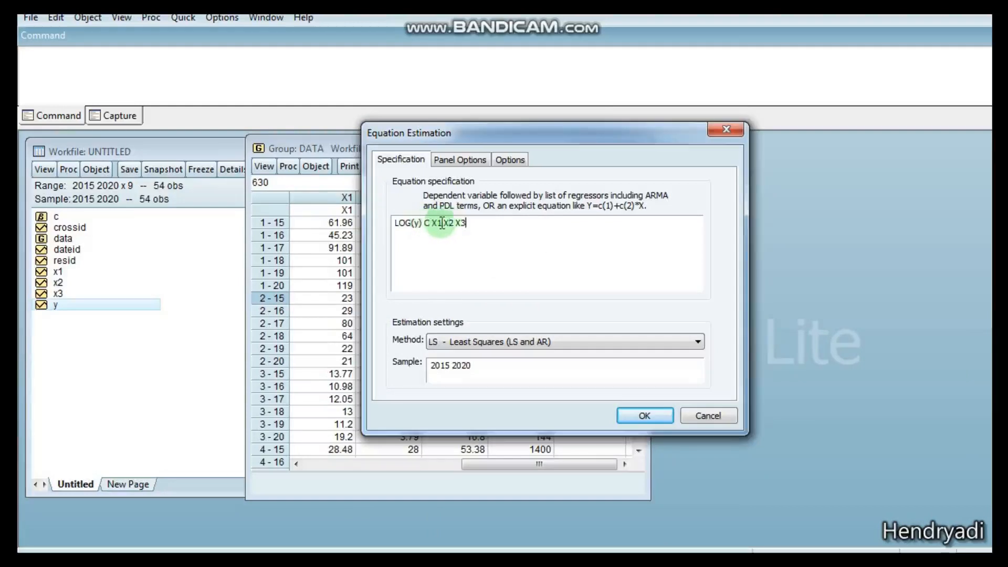
# Estimate the equation LOG(y) C X1 X2 X3 by least squares over the sample 2015 2020 and reposition its output window.
pyautogui.click(480, 223)
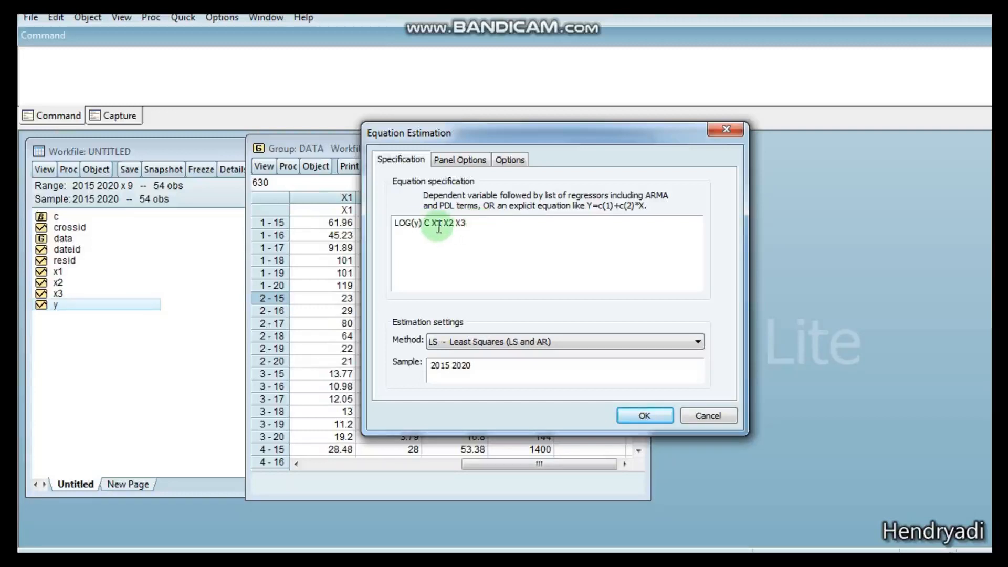
pyautogui.click(644, 416)
pyautogui.moveTo(380, 190); pyautogui.dragTo(595, 157)
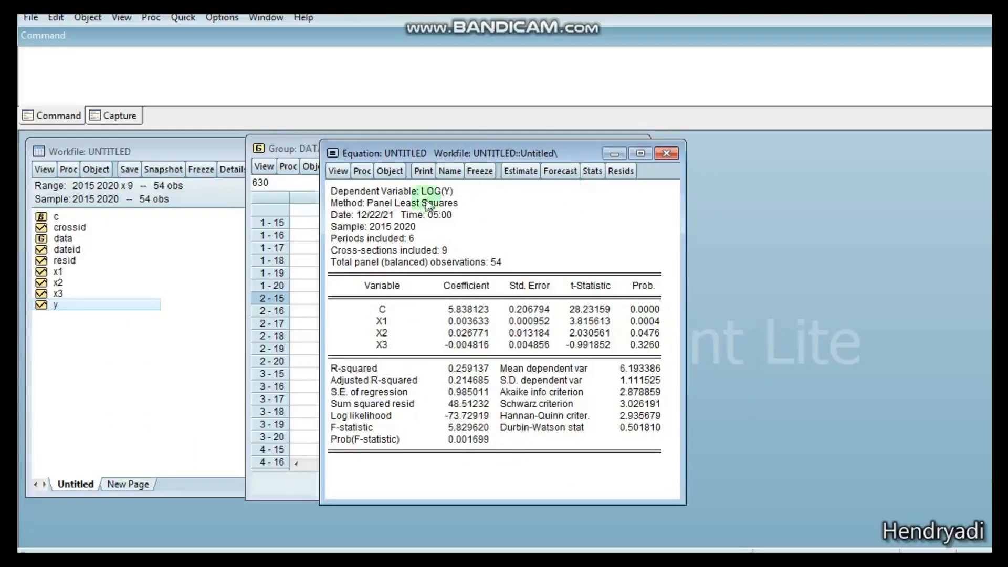
# Run the Histogram - Normality Test on the equation's residuals and widen the window to read the Jarque-Bera statistics.
pyautogui.click(338, 171)
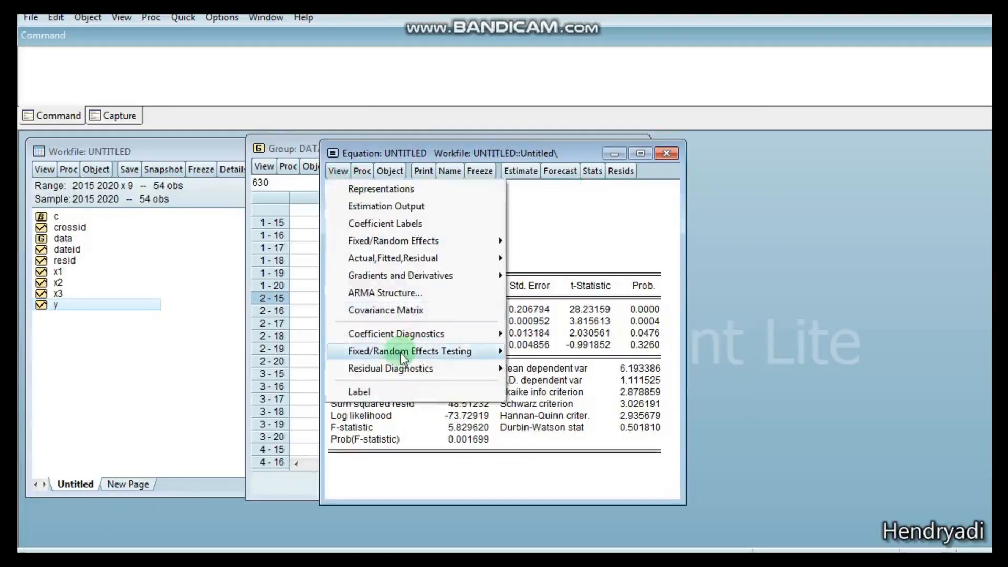
pyautogui.moveTo(410, 369)
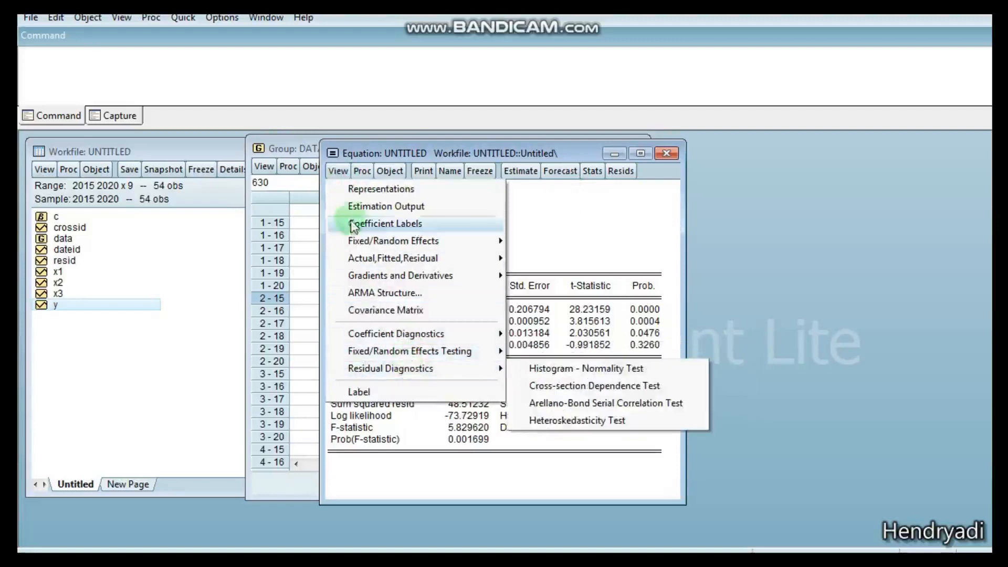
pyautogui.click(392, 369)
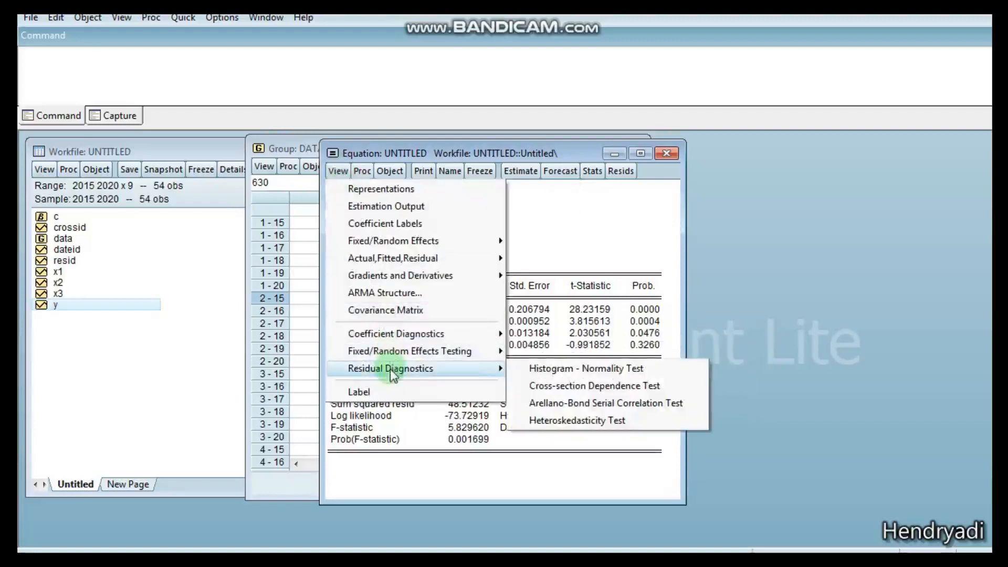
pyautogui.click(573, 368)
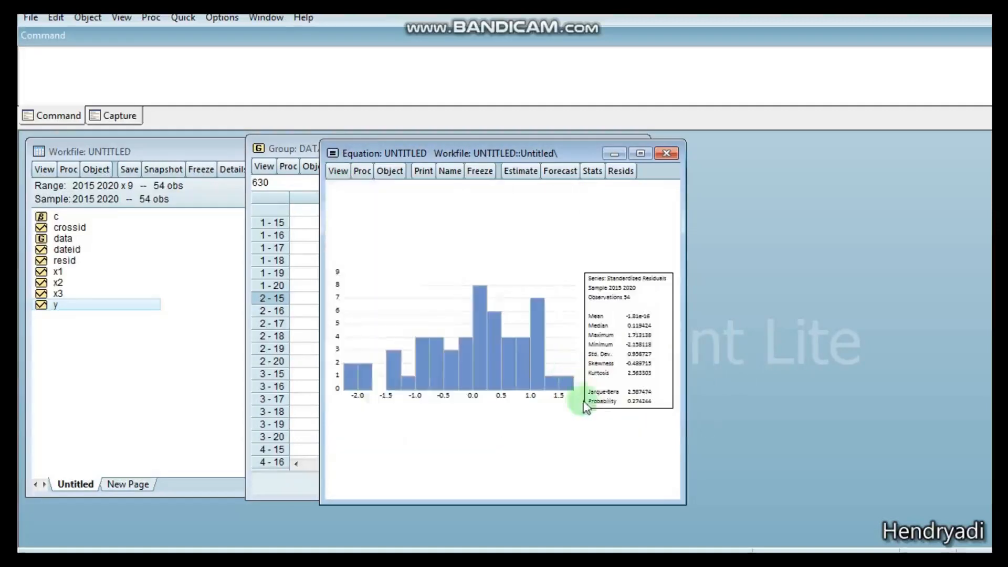
pyautogui.moveTo(682, 348); pyautogui.dragTo(937, 328)
pyautogui.click(864, 451)
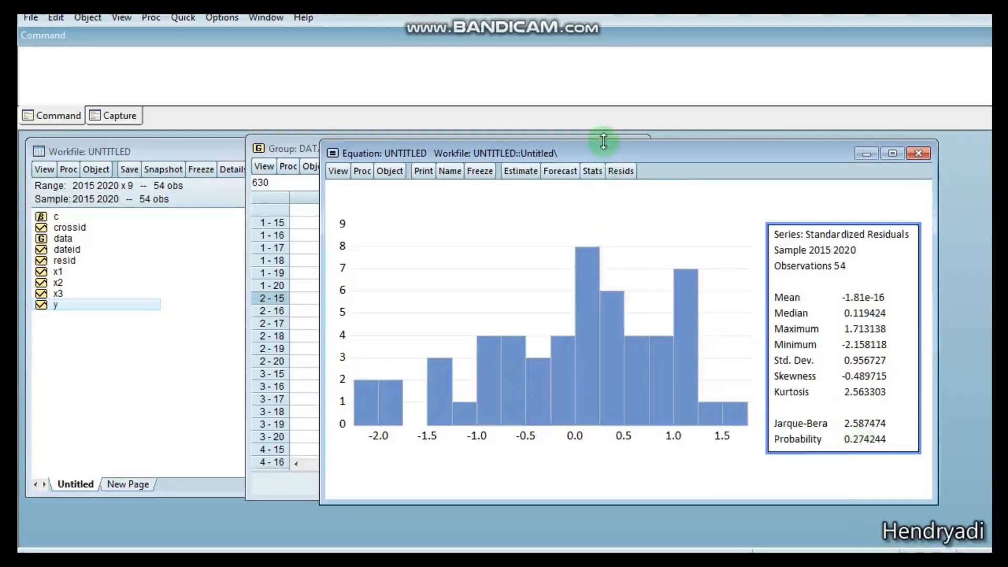
# Move and narrow the equation window, and return it to the estimation output without re-estimating.
pyautogui.moveTo(603, 153); pyautogui.dragTo(523, 154)
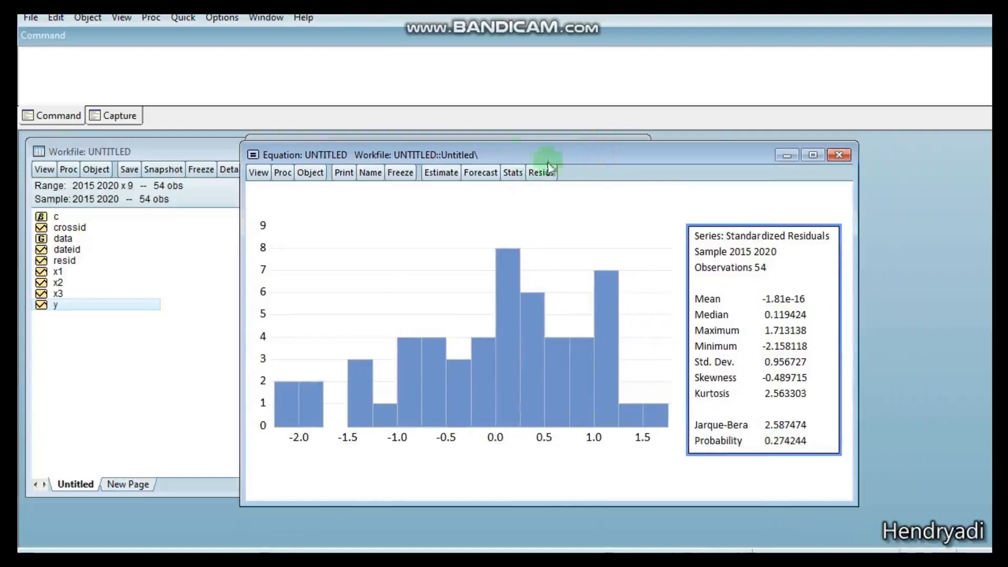
pyautogui.moveTo(854, 264); pyautogui.dragTo(670, 273)
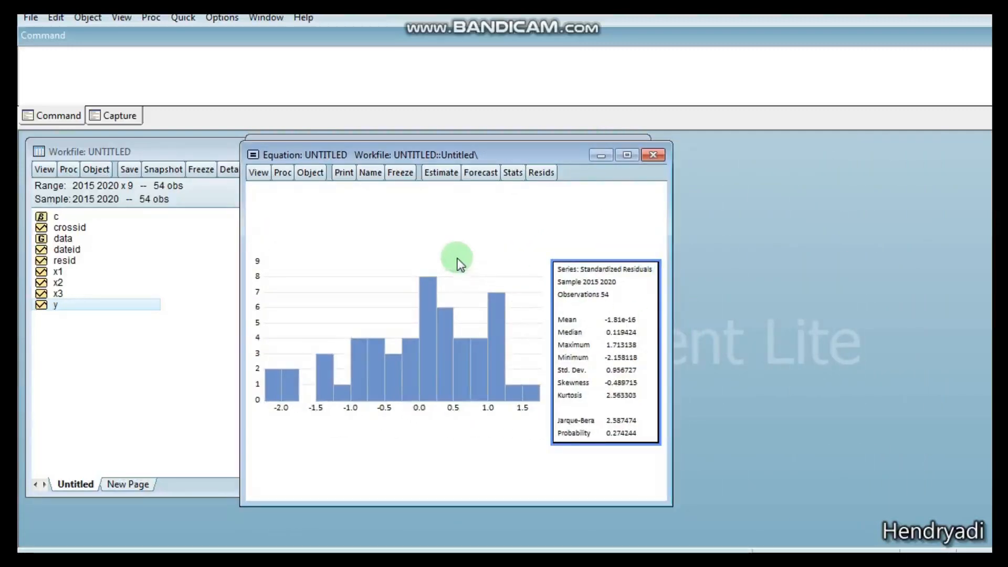
pyautogui.click(437, 172)
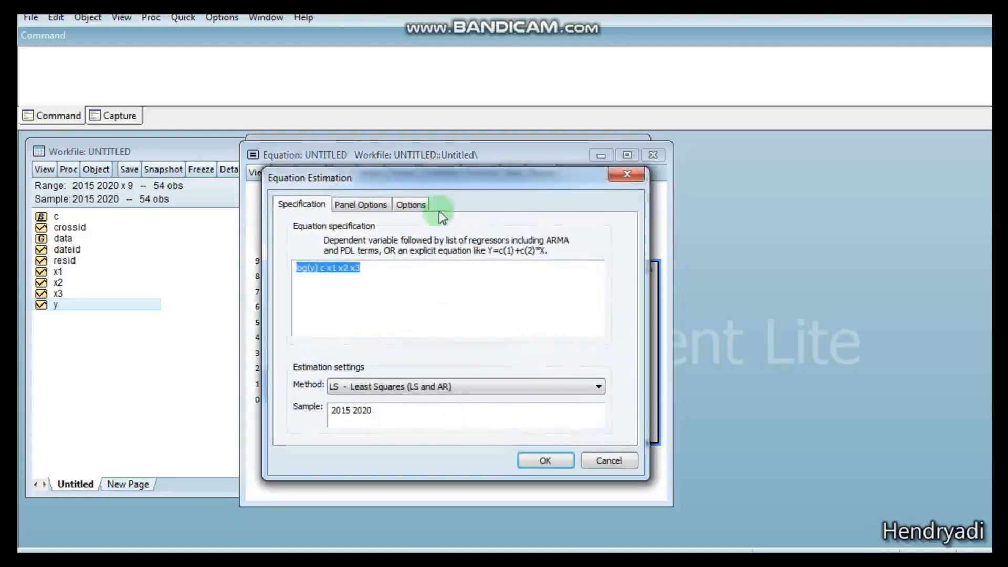
pyautogui.click(608, 460)
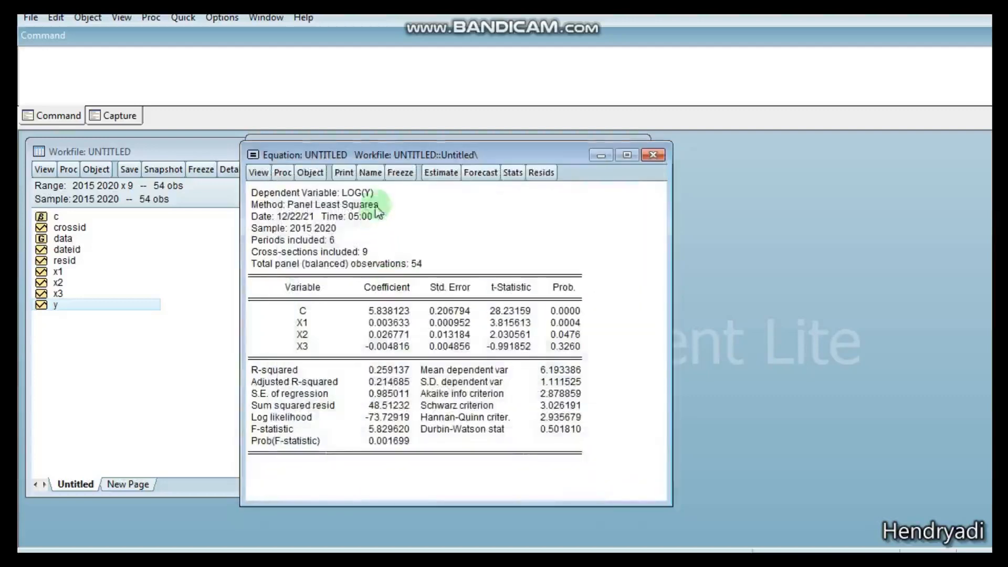
# Re-estimate the log(y) c x1 x2 x3 equation with Fixed cross-section effects and reposition its output window.
pyautogui.click(439, 174)
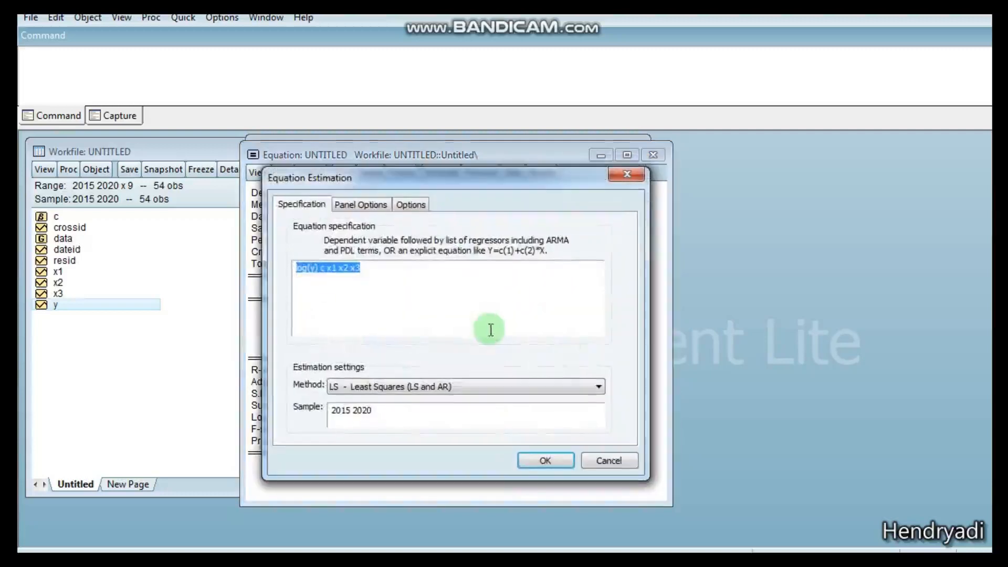
pyautogui.click(372, 205)
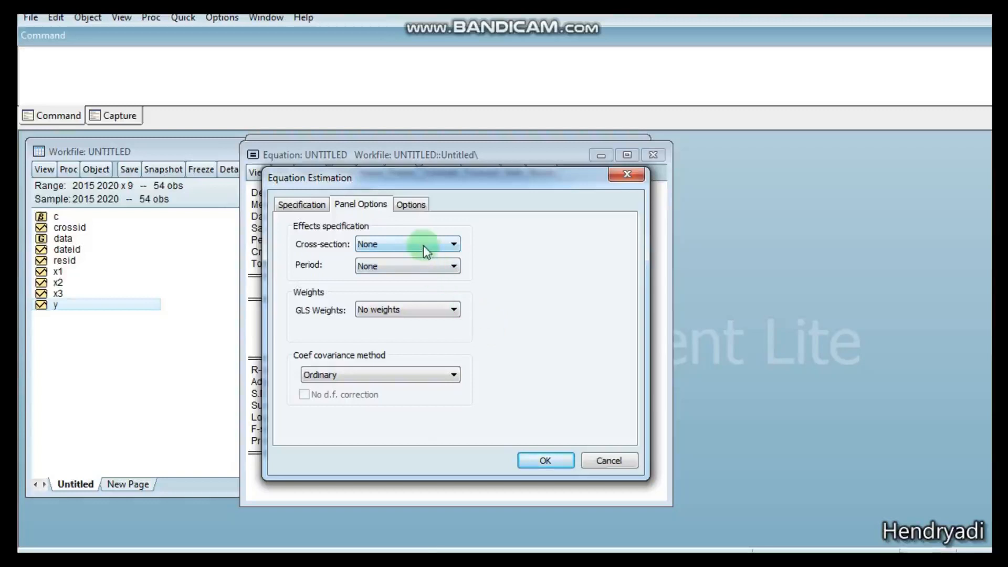
pyautogui.click(309, 207)
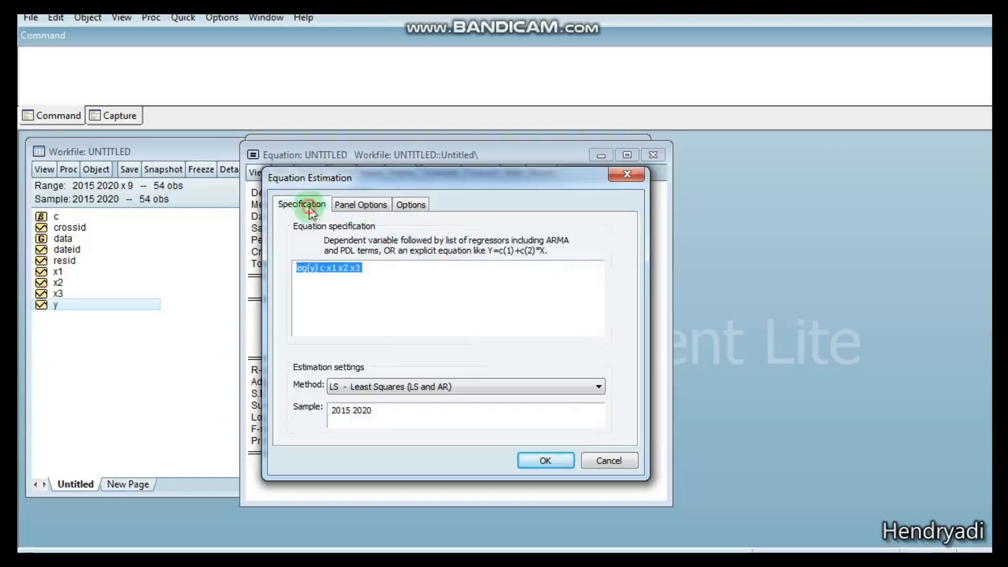
pyautogui.click(395, 272)
pyautogui.click(367, 209)
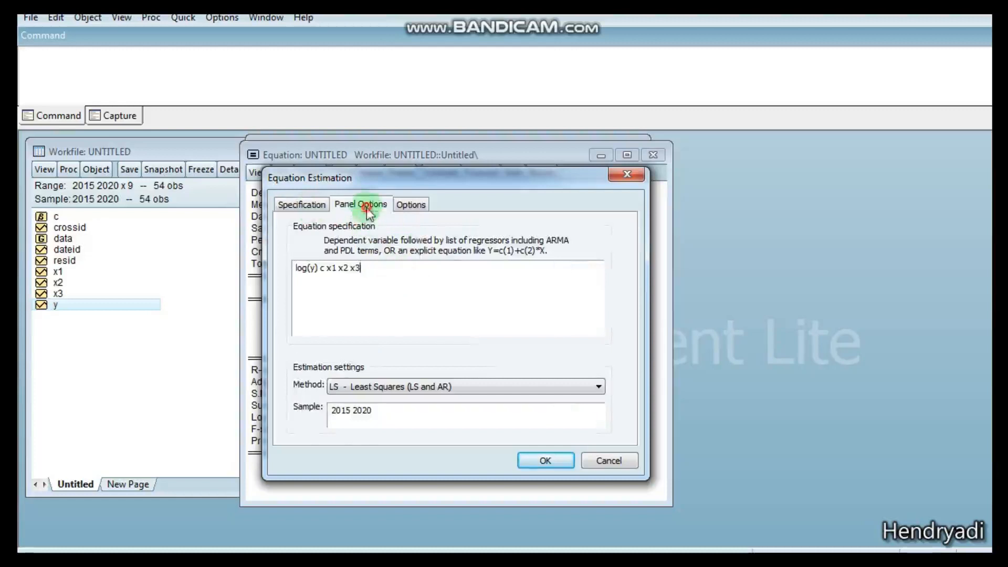
pyautogui.click(430, 246)
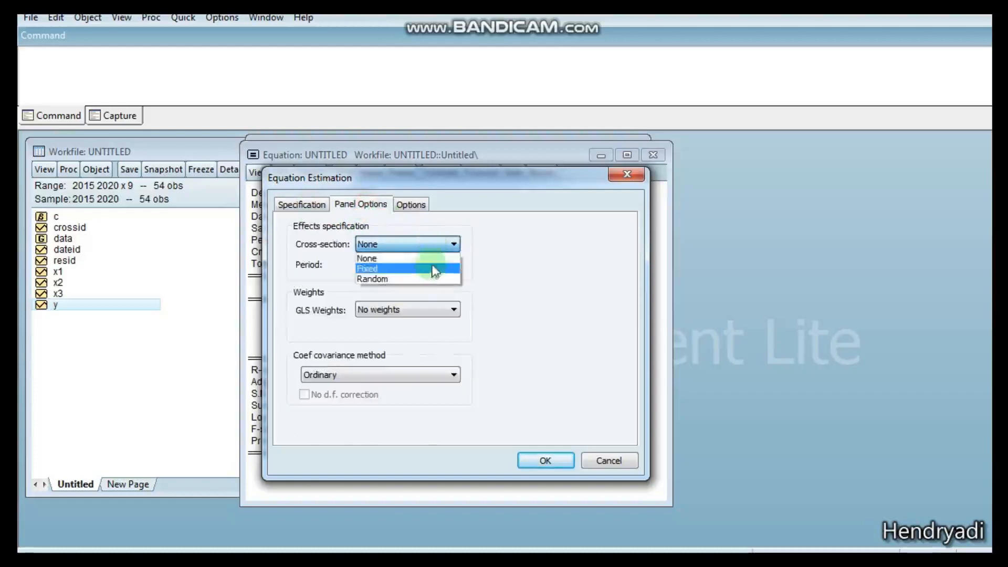
pyautogui.click(431, 265)
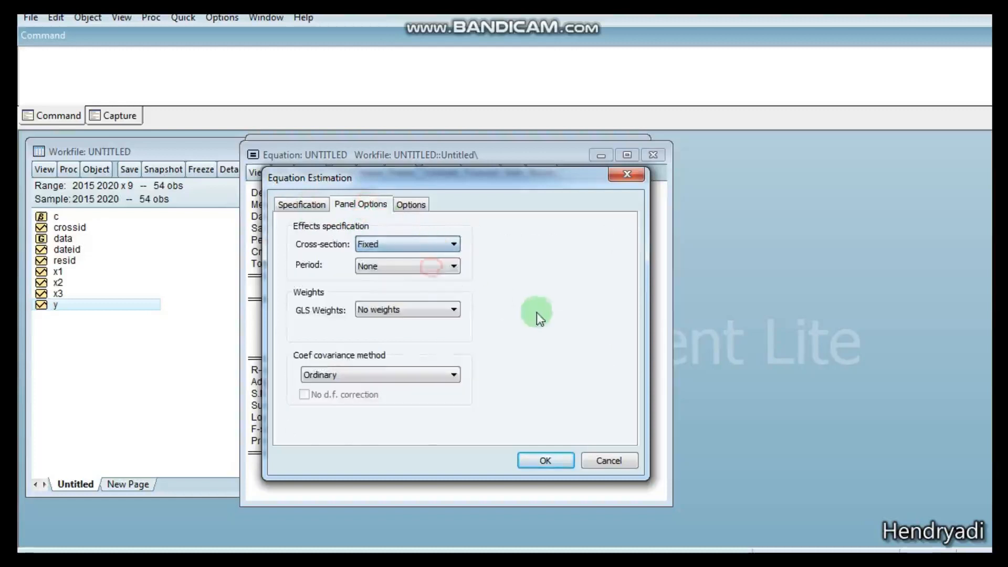
pyautogui.click(546, 461)
pyautogui.moveTo(509, 155); pyautogui.dragTo(496, 151)
pyautogui.click(649, 258)
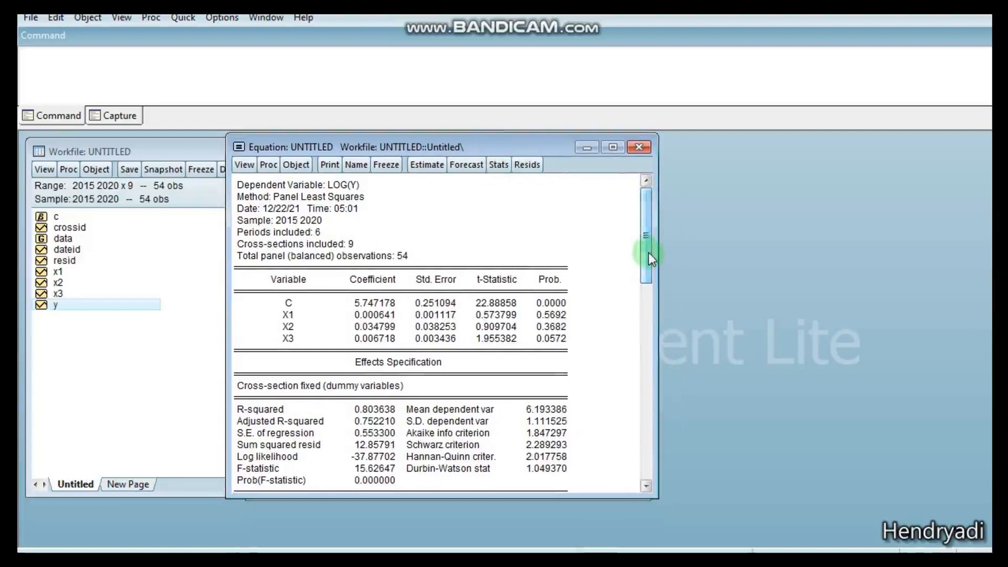
# Copy the fixed-effects estimation output table with numbers as displayed.
pyautogui.click(350, 259)
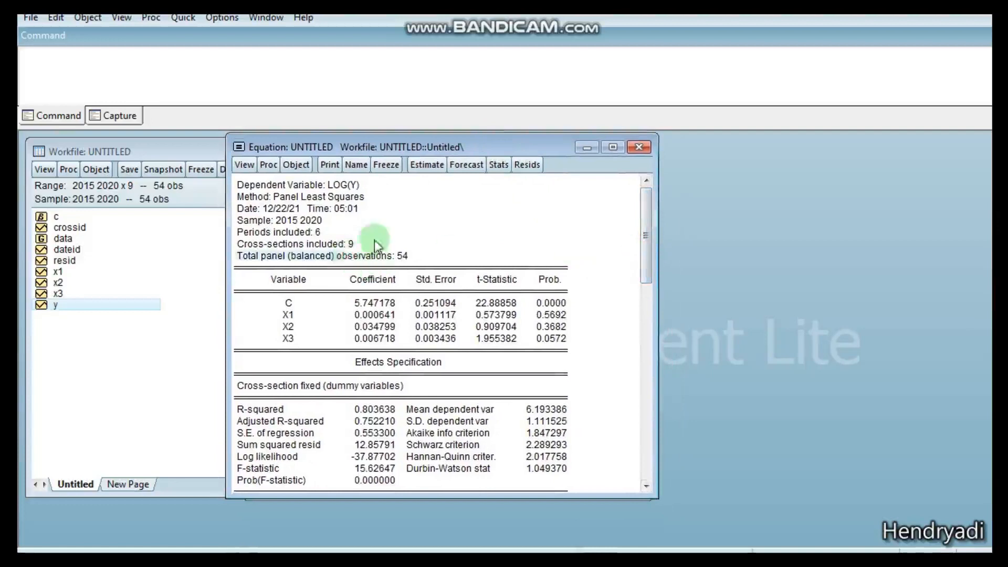
pyautogui.click(251, 183)
pyautogui.moveTo(377, 223); pyautogui.dragTo(583, 497)
pyautogui.rightClick(512, 399)
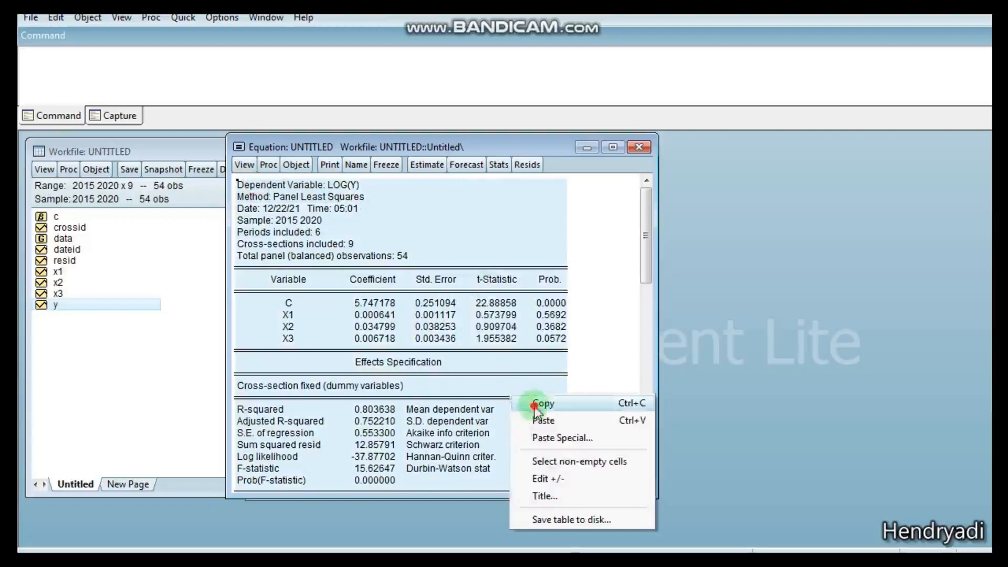
pyautogui.click(537, 402)
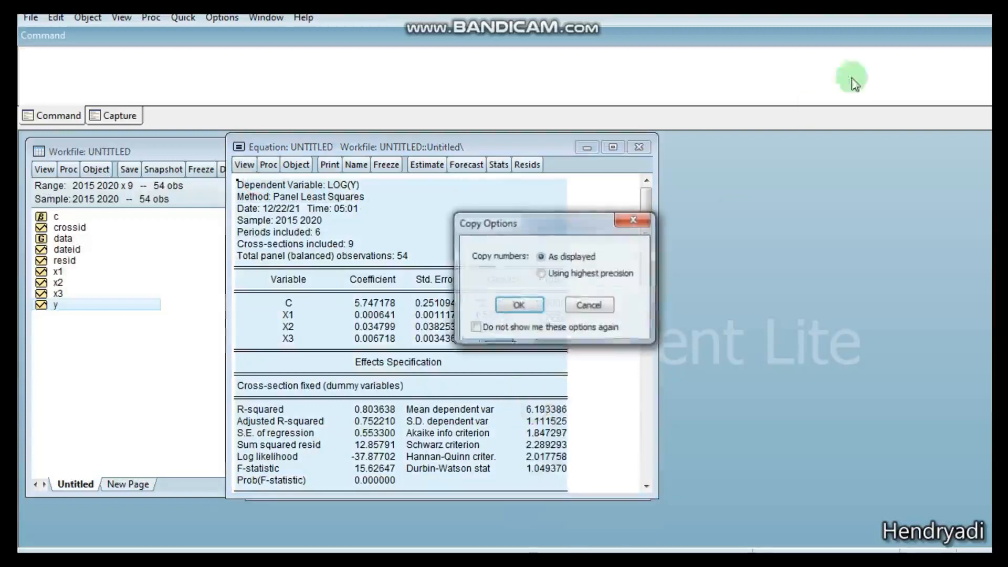
pyautogui.click(520, 305)
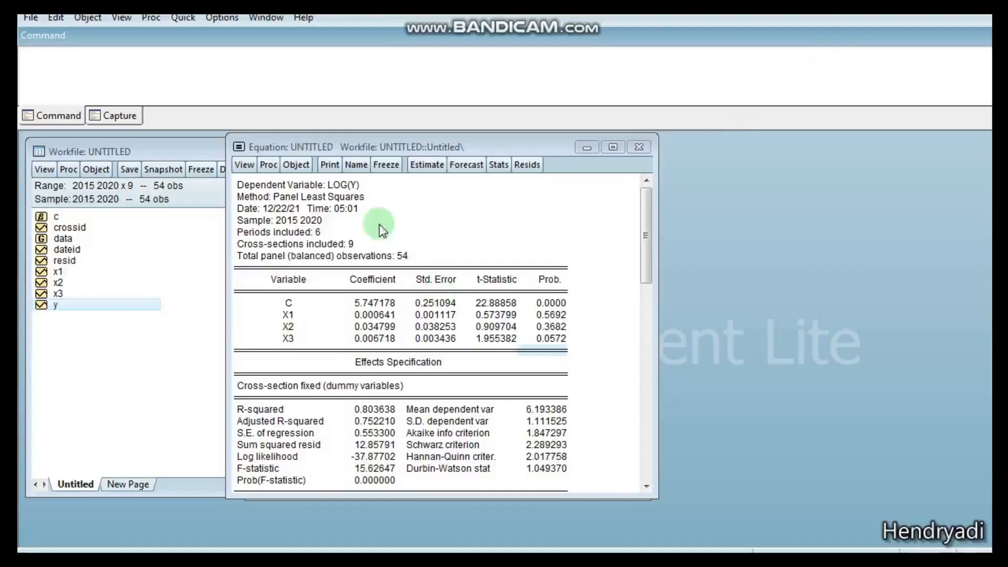
# Run the Redundant Fixed Effects - Likelihood Ratio test on the fixed-effects equation.
pyautogui.click(420, 220)
pyautogui.click(245, 167)
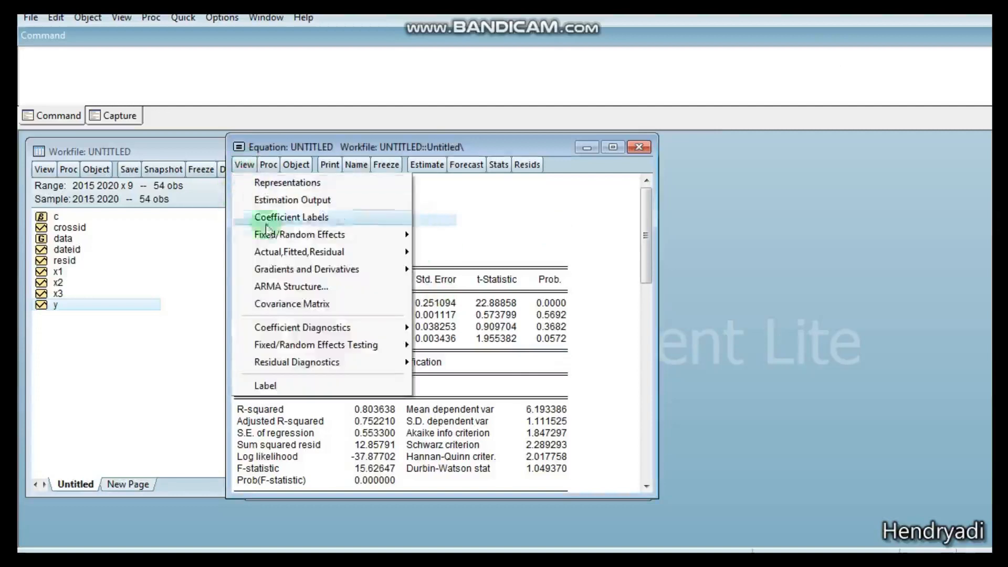
pyautogui.moveTo(301, 355)
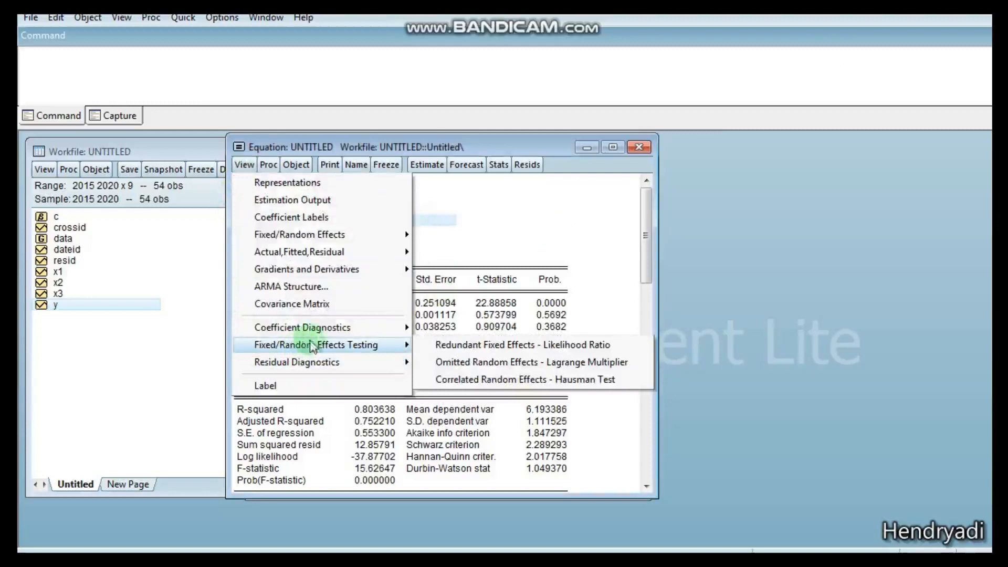
pyautogui.click(549, 346)
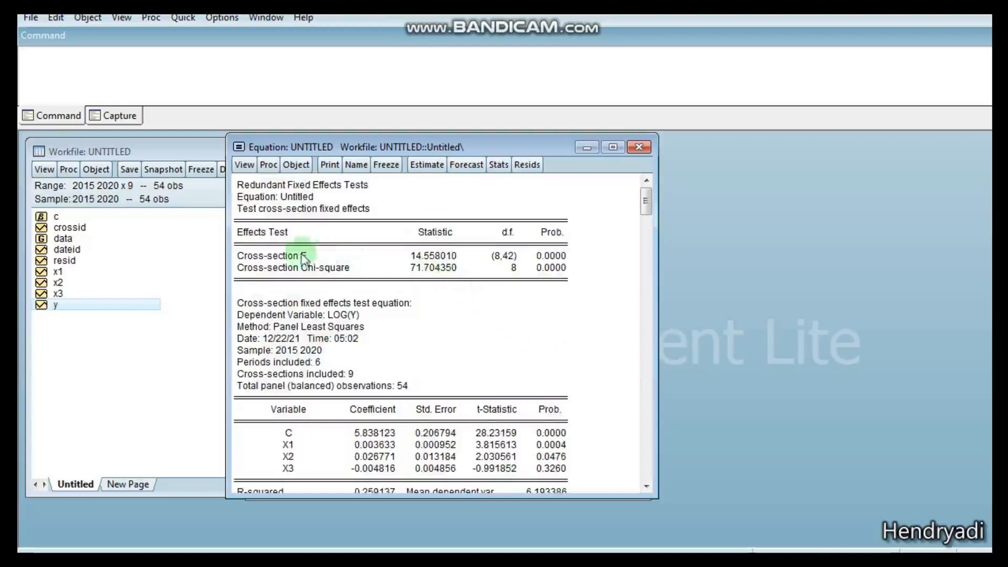
# Examine the Cross-section F result, consult the Chow test flowchart in the Modul Eviews PDF, and return to EViews.
pyautogui.moveTo(302, 255); pyautogui.dragTo(563, 258)
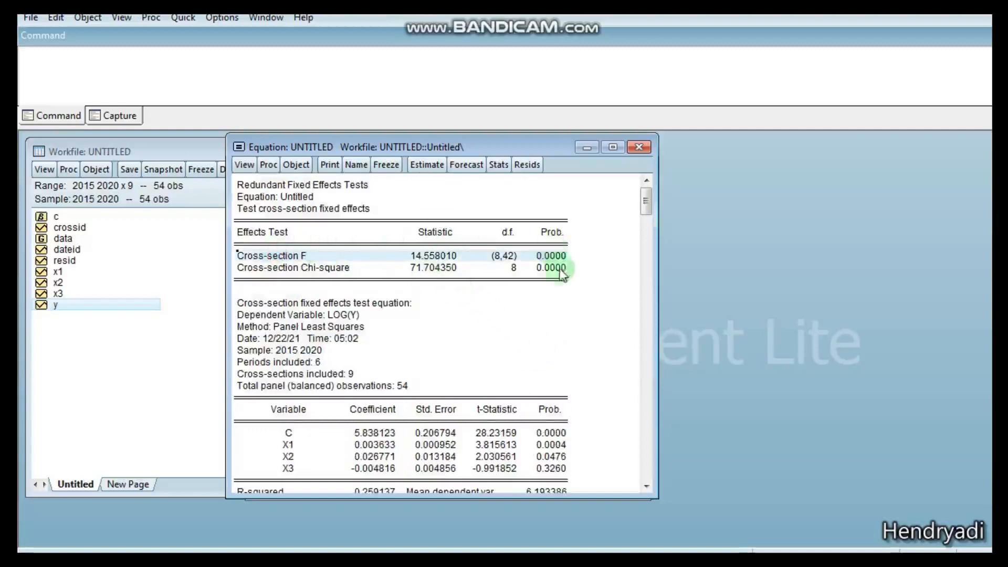
pyautogui.click(564, 313)
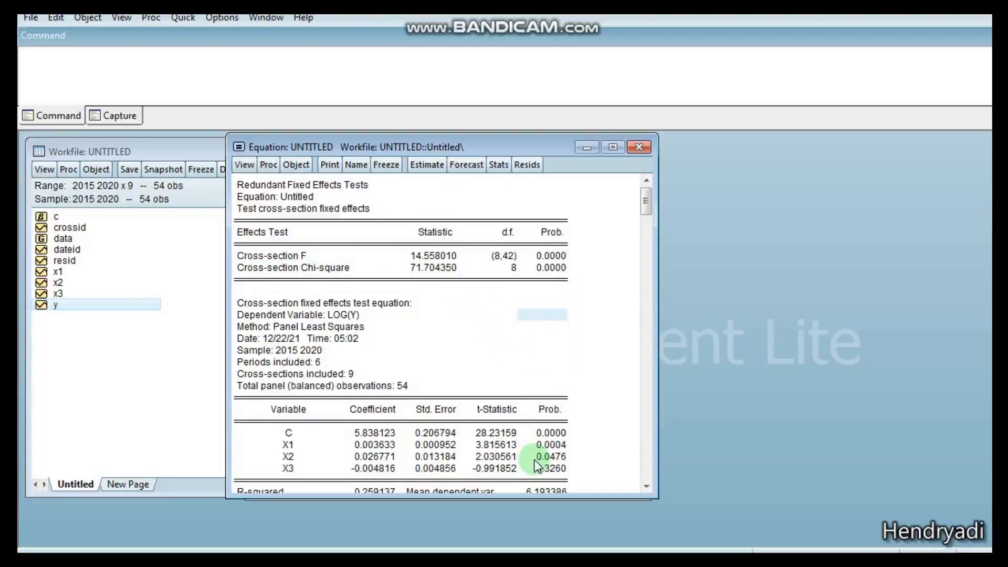
pyautogui.hotkey('alt', 'Tab')
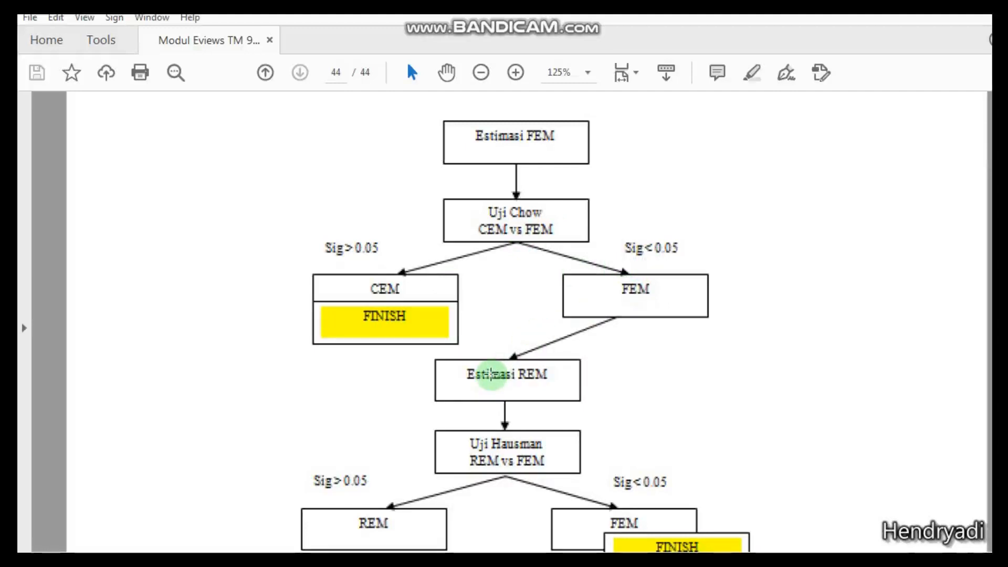
pyautogui.hotkey('alt', 'Tab')
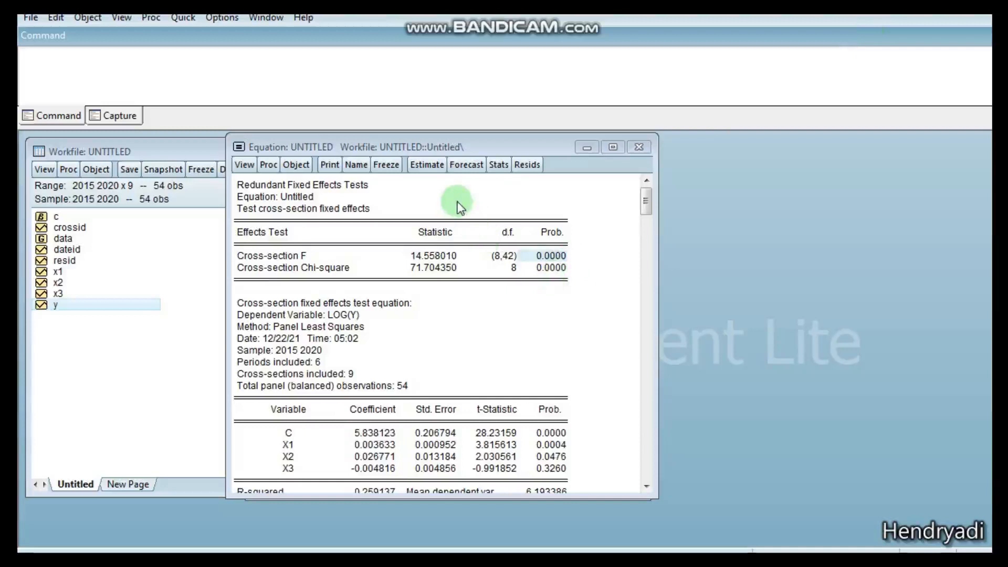
# Re-estimate the equation with Random cross-section effects.
pyautogui.click(427, 165)
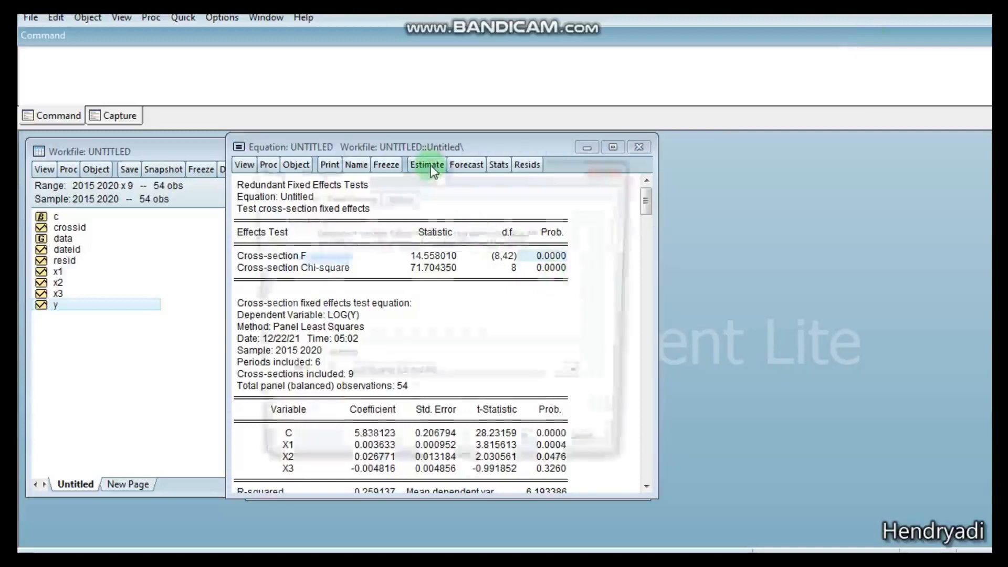
pyautogui.click(349, 201)
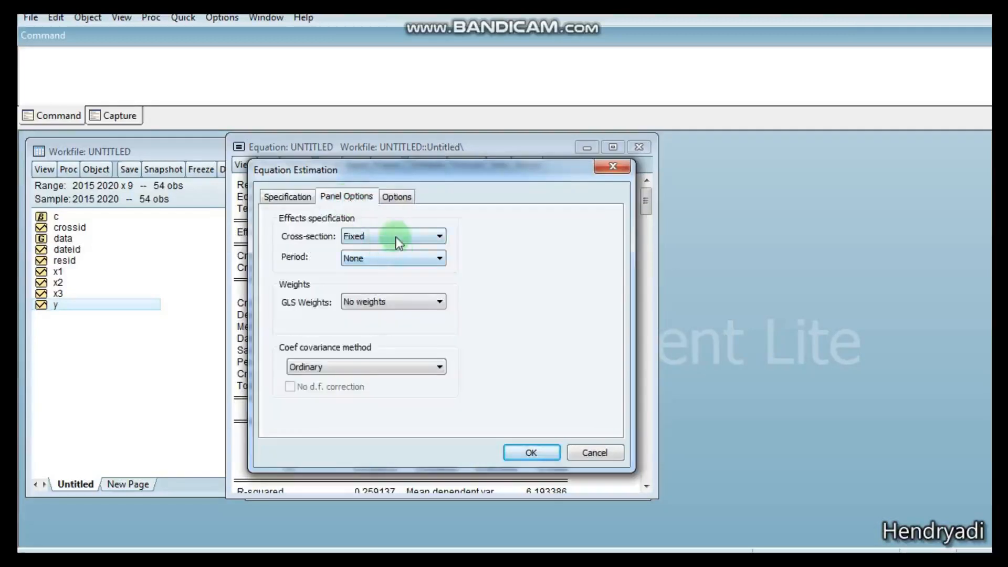
pyautogui.click(395, 238)
pyautogui.click(397, 271)
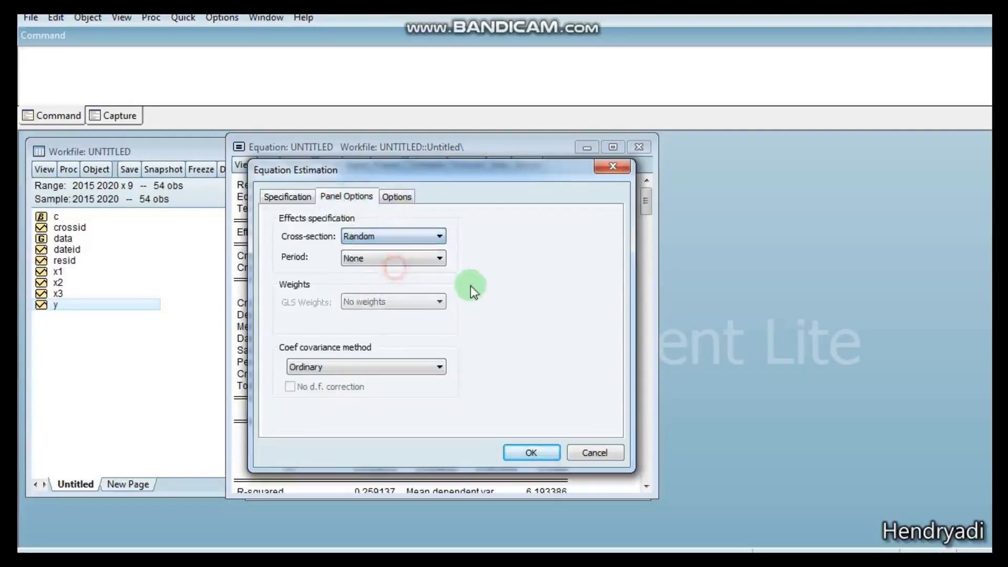
pyautogui.click(530, 452)
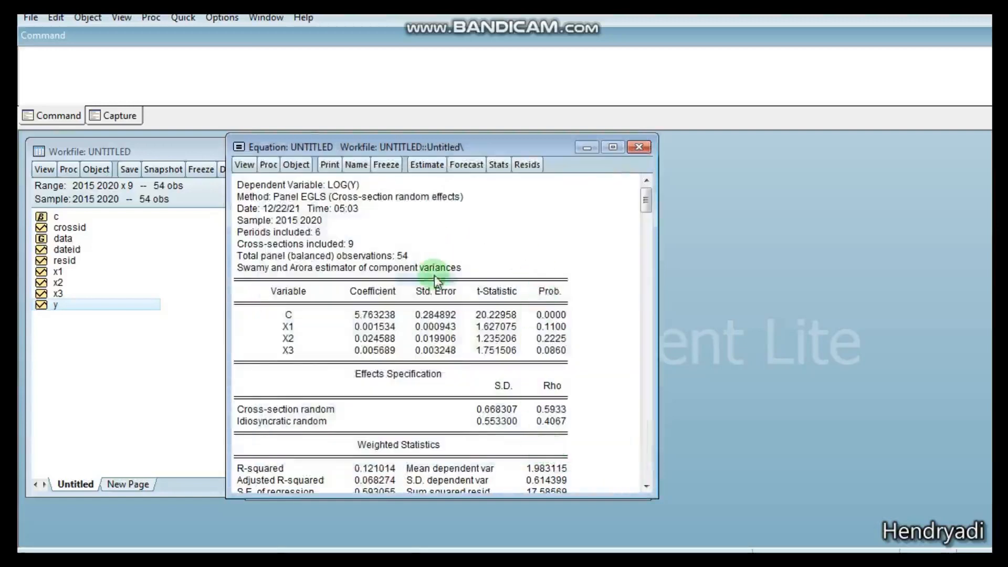
# Copy the random-effects estimation output table with numbers as displayed.
pyautogui.moveTo(238, 183); pyautogui.dragTo(571, 497)
pyautogui.rightClick(464, 349)
pyautogui.click(492, 359)
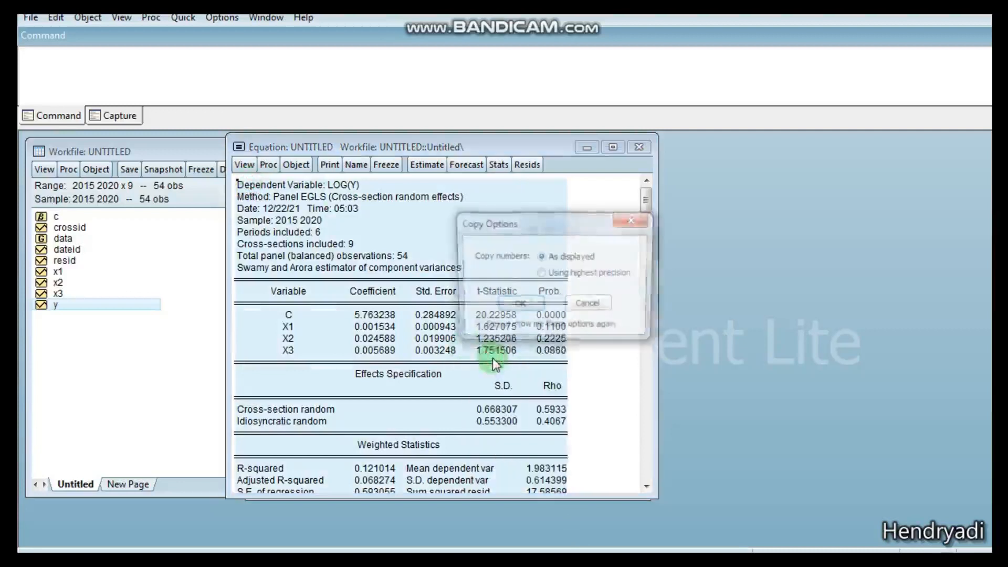
pyautogui.click(516, 307)
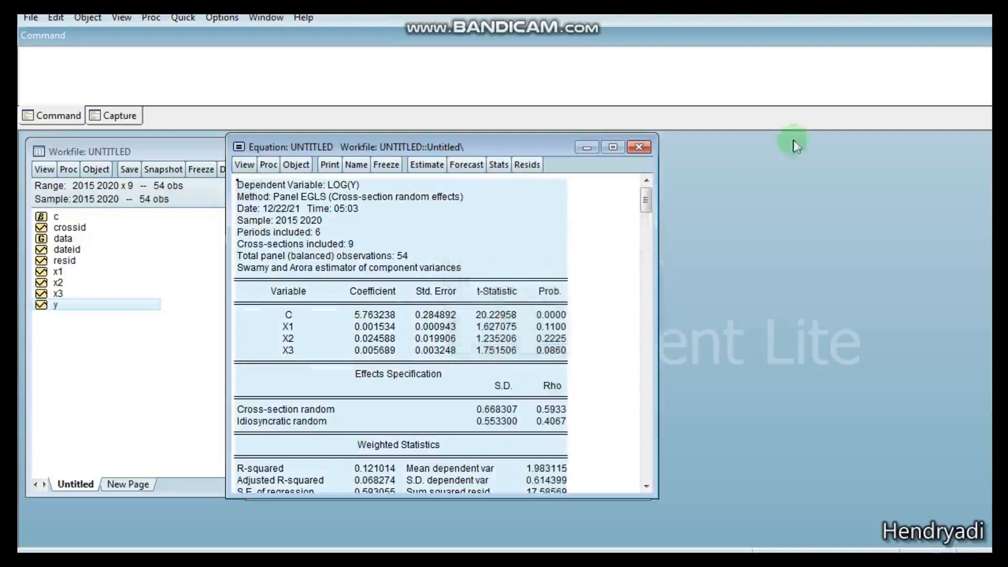
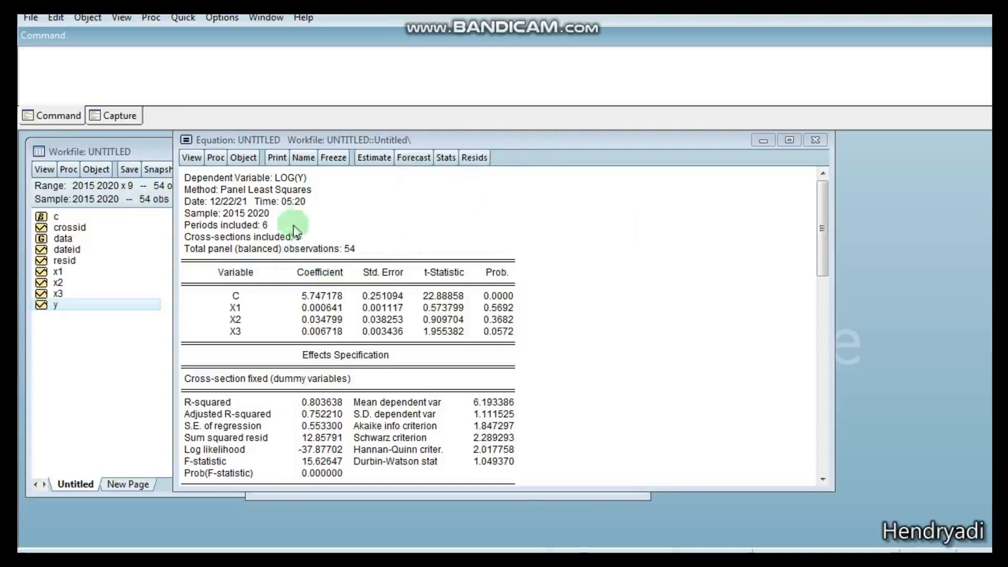
# Re-estimate the LOG(Y) equation on X1, X2 and X3 with Fixed cross-section effects.
pyautogui.moveTo(352, 140)
pyautogui.mouseDown()
pyautogui.moveTo(362, 133)
pyautogui.moveTo(315, 139)
pyautogui.moveTo(348, 157)
pyautogui.mouseUp()
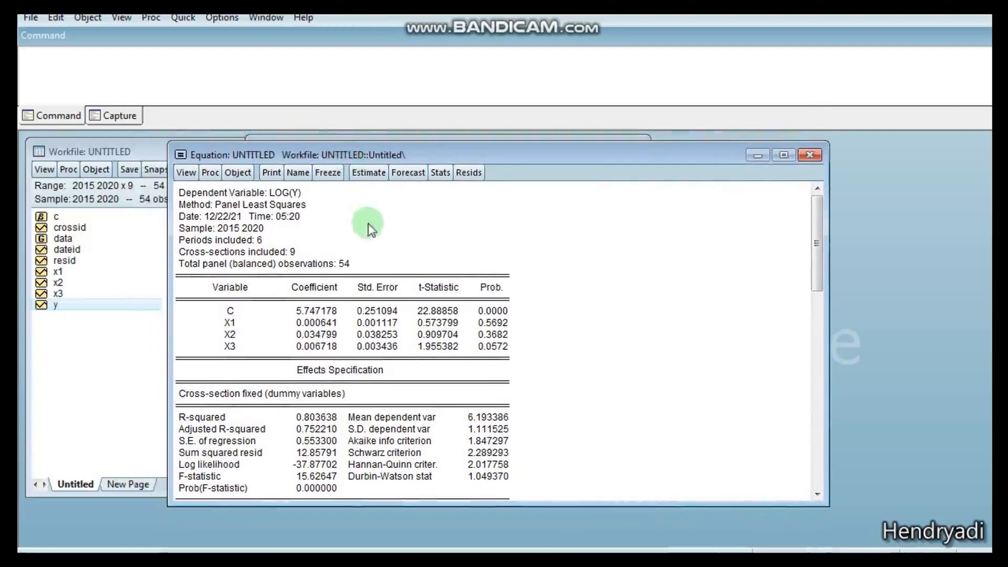
pyautogui.click(365, 181)
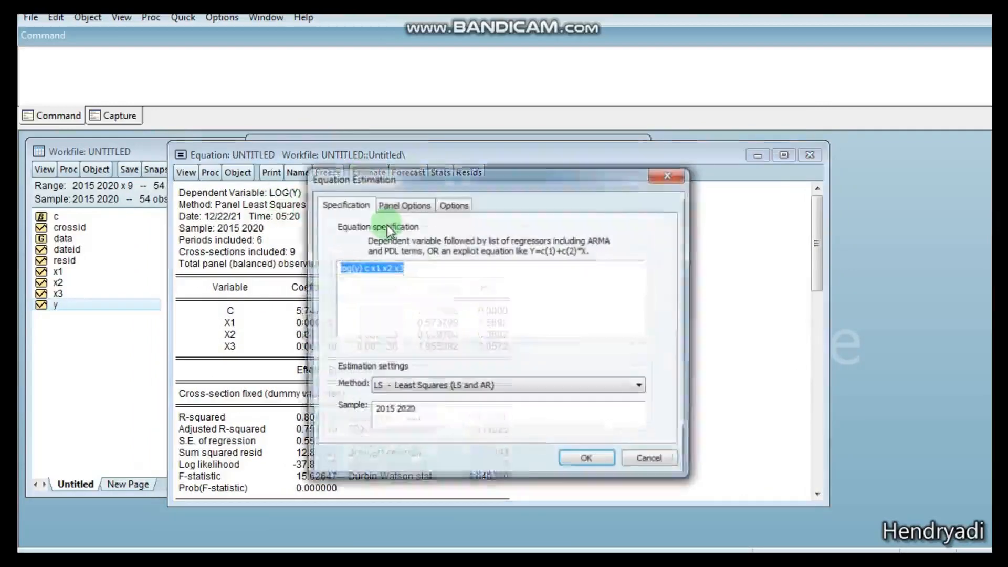
pyautogui.click(415, 204)
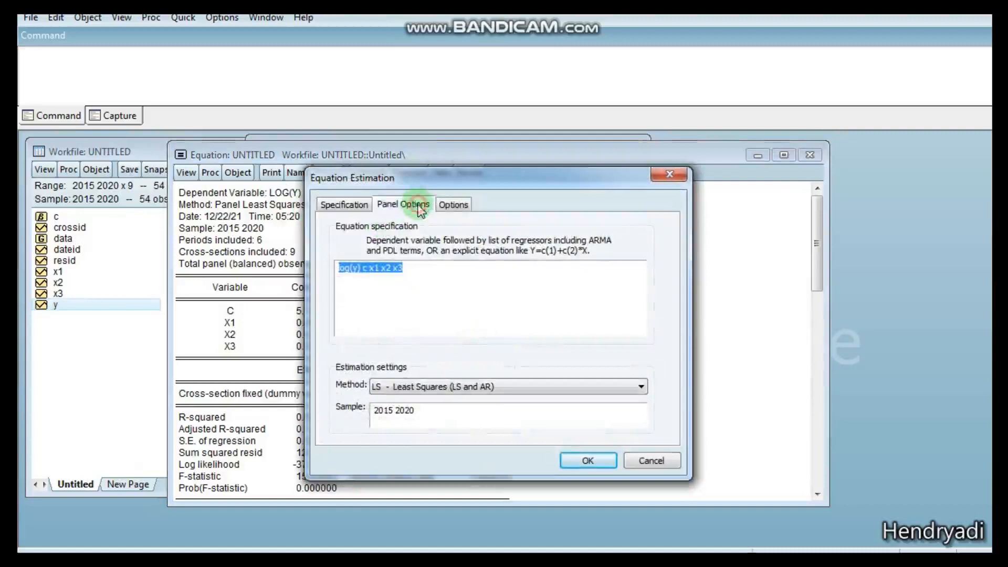
pyautogui.click(449, 249)
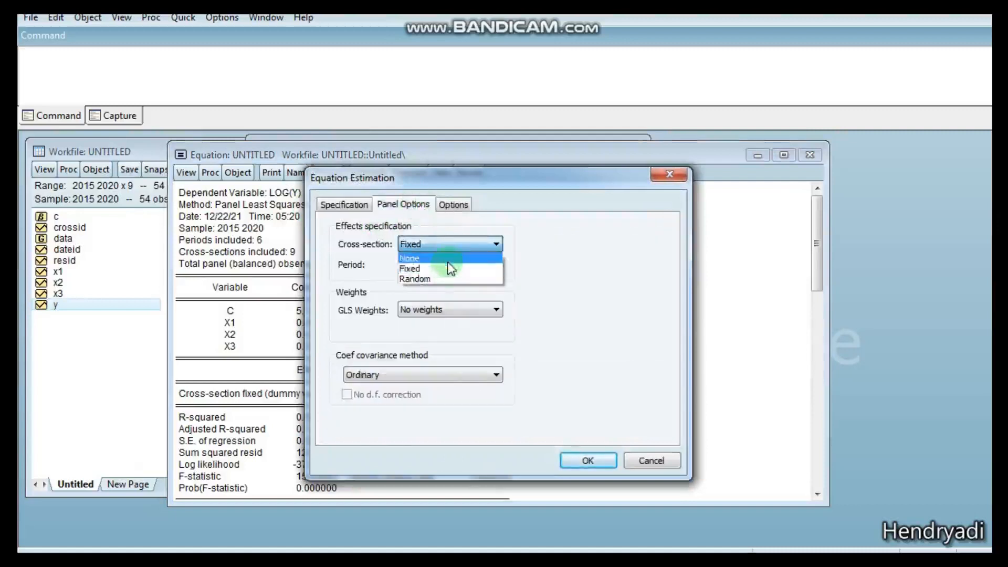
pyautogui.click(446, 266)
pyautogui.click(590, 460)
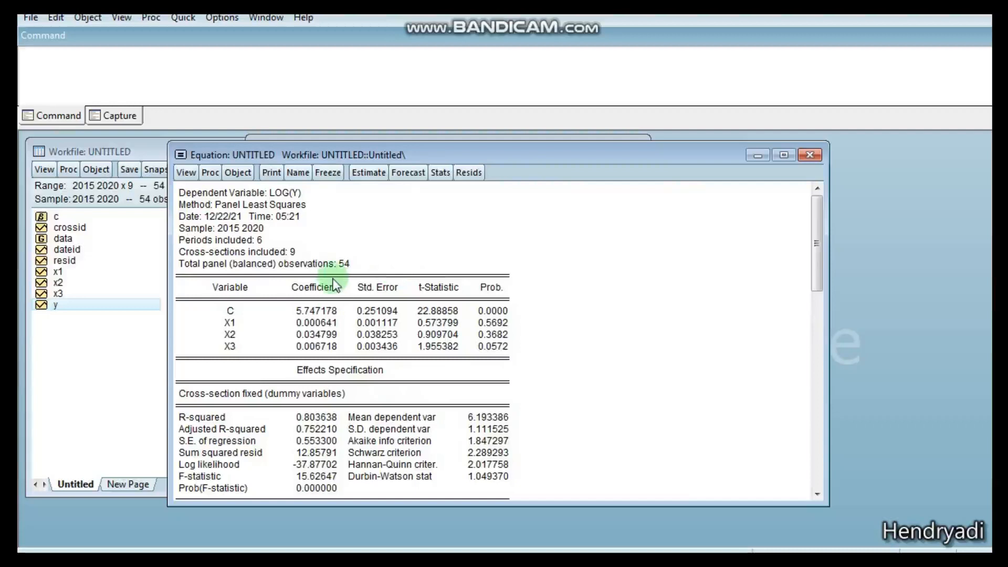
# Name the fixed-effects equation FEM so that it is stored in the workfile.
pyautogui.click(298, 173)
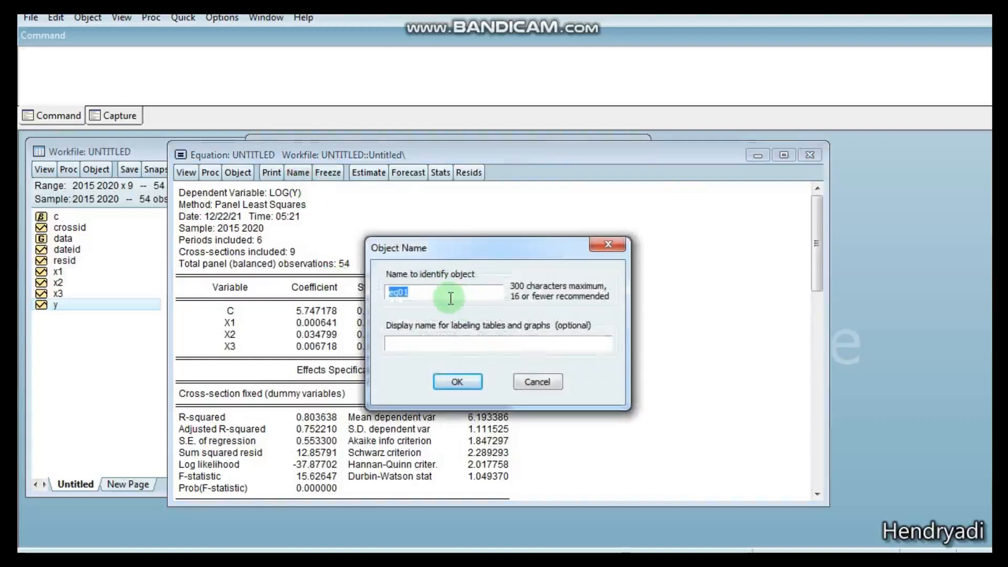
pyautogui.write('FEM')
pyautogui.click(467, 381)
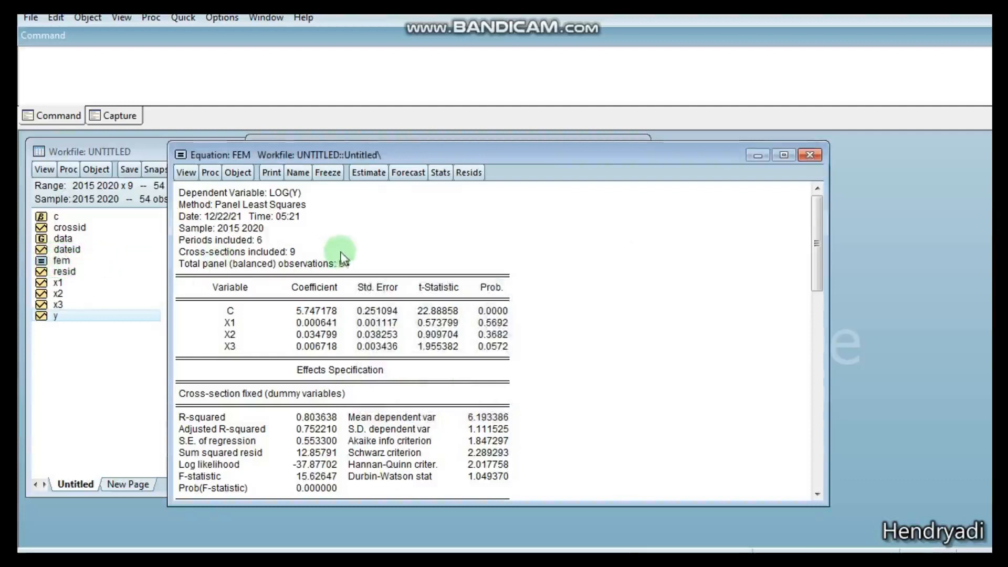
# Run the residual histogram and normality test on the FEM equation, and widen its window to examine the Jarque-Bera statistics.
pyautogui.moveTo(407, 154); pyautogui.dragTo(434, 149)
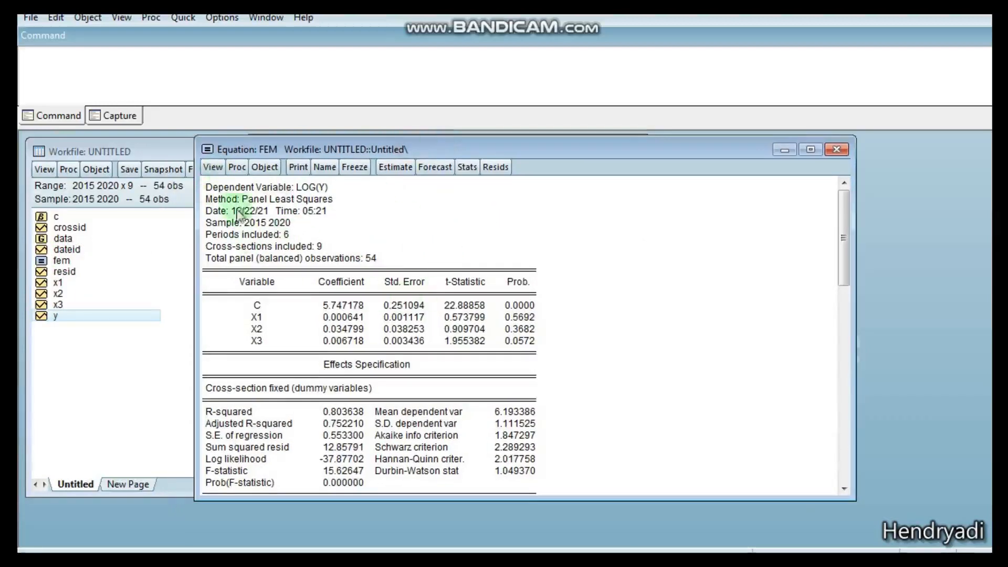
pyautogui.click(216, 169)
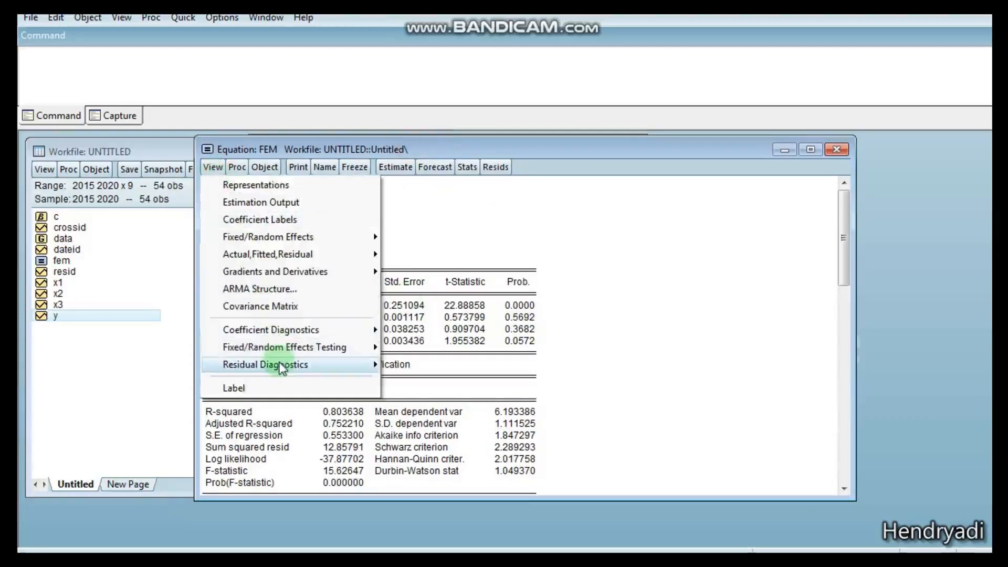
pyautogui.moveTo(282, 367)
pyautogui.click(423, 365)
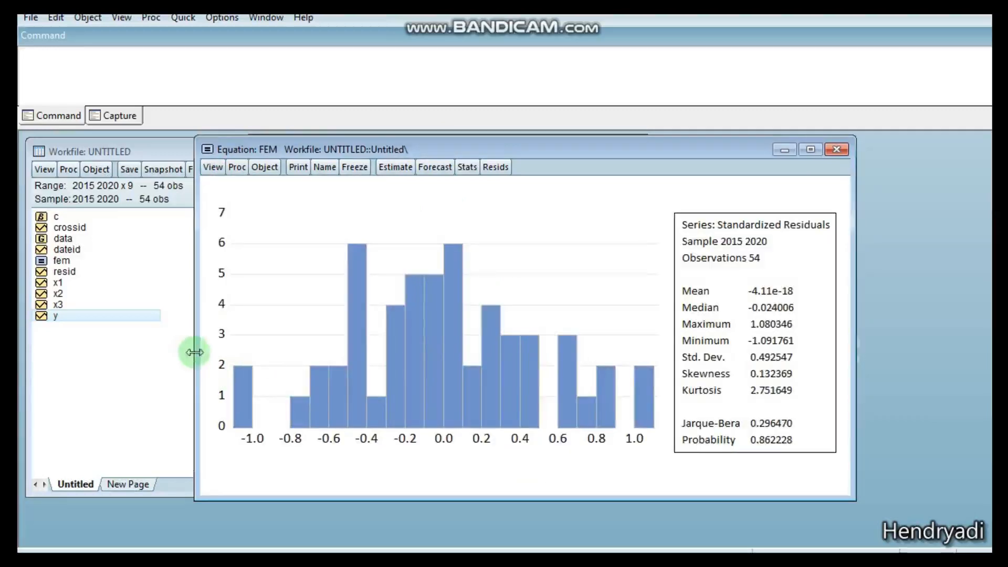
pyautogui.moveTo(194, 351); pyautogui.dragTo(138, 350)
pyautogui.click(700, 419)
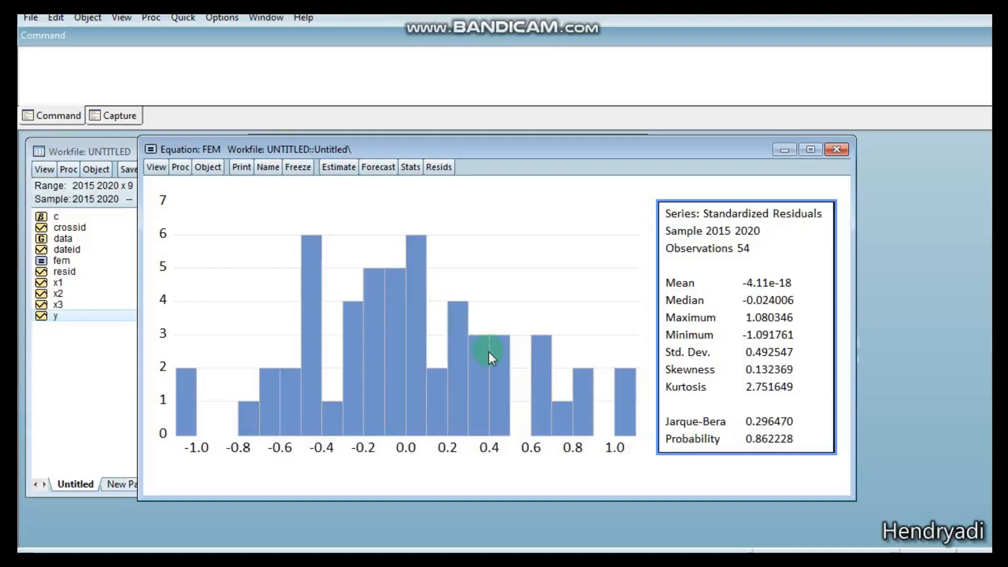
pyautogui.rightClick(462, 310)
pyautogui.click(496, 318)
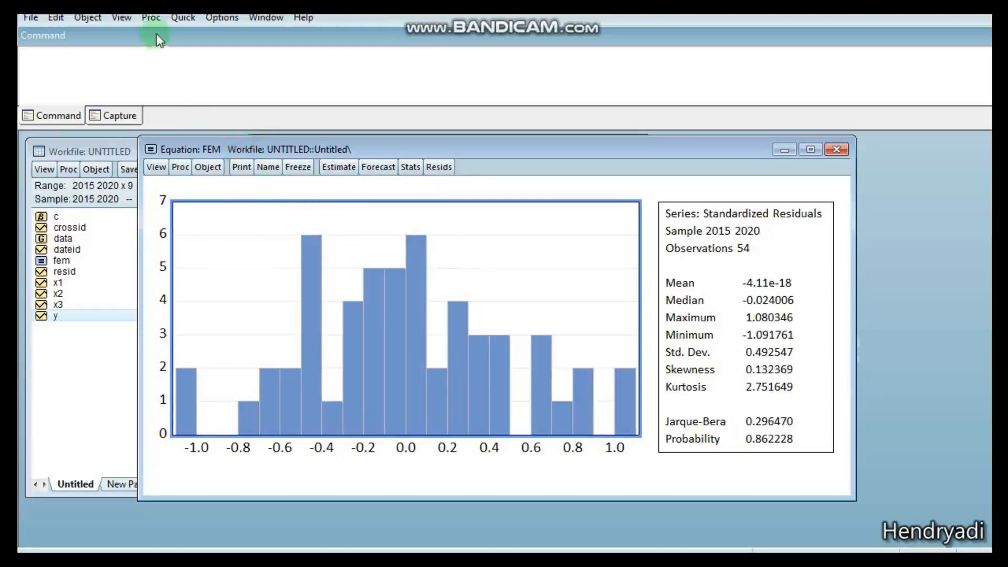
# Produce the group correlation matrix of x1, x2 and x3 and examine the pairwise correlations for multicollinearity.
pyautogui.click(180, 19)
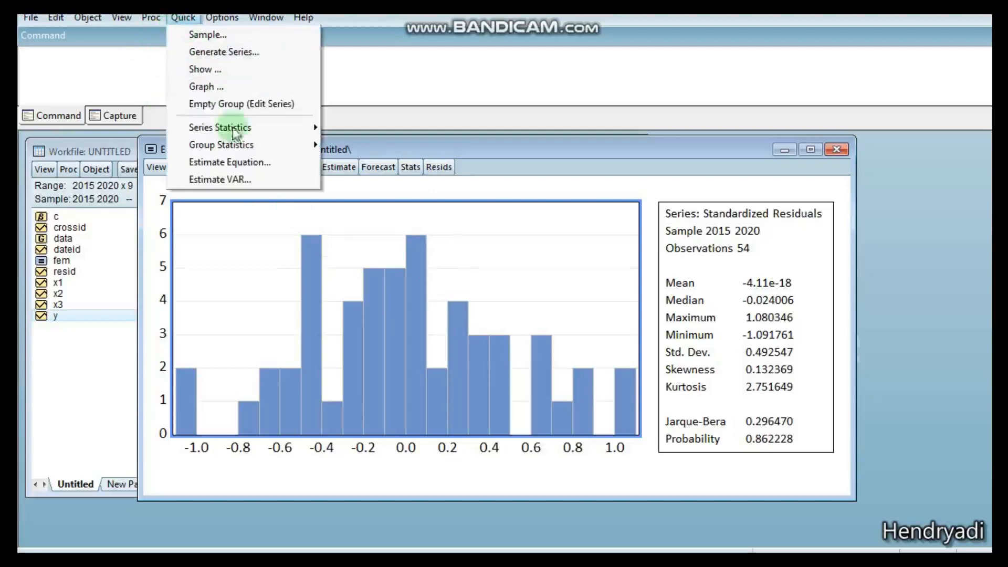
pyautogui.moveTo(253, 146)
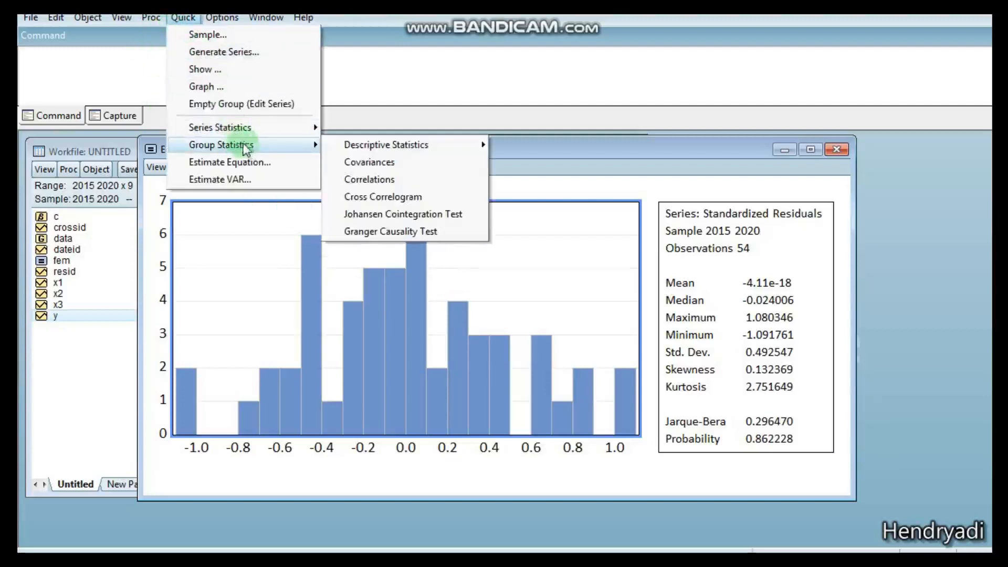
pyautogui.click(370, 178)
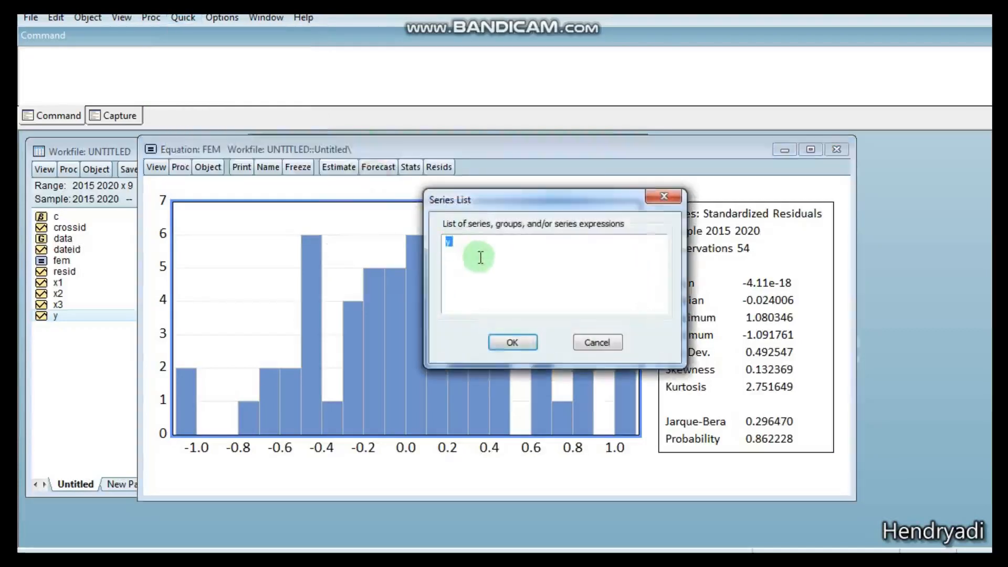
pyautogui.moveTo(476, 245); pyautogui.dragTo(443, 254)
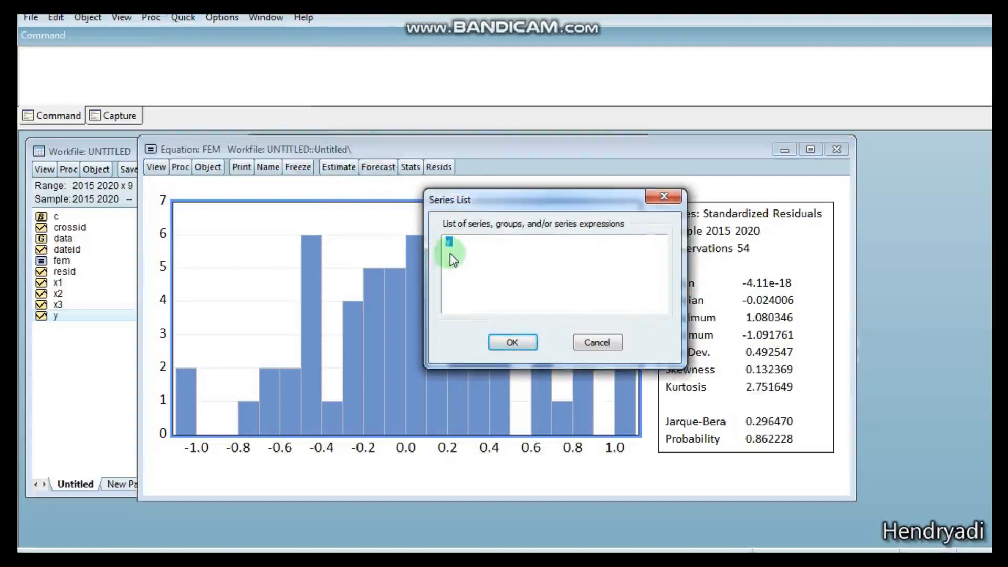
pyautogui.write('x1 x2')
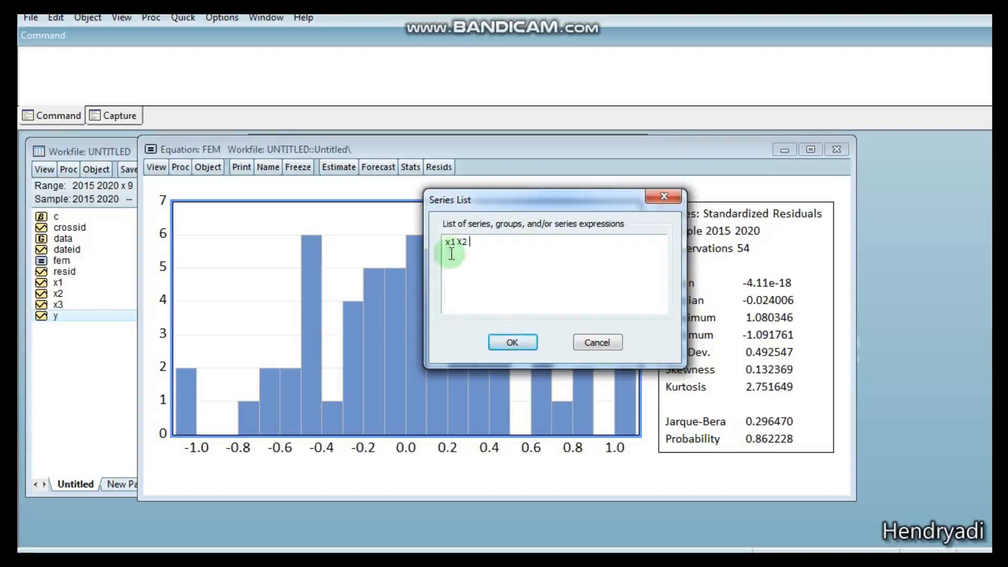
pyautogui.write(' x3')
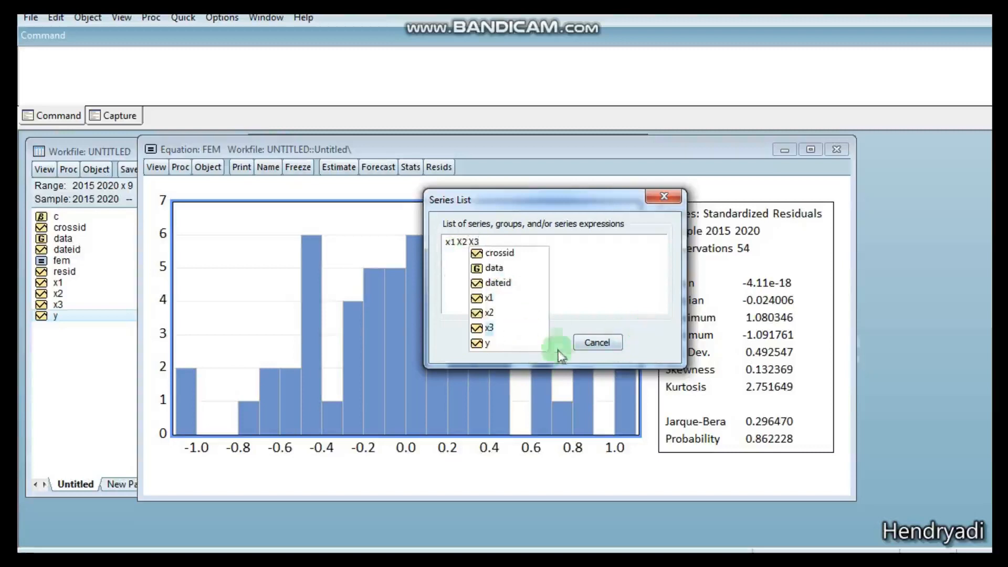
pyautogui.click(568, 288)
pyautogui.click(527, 338)
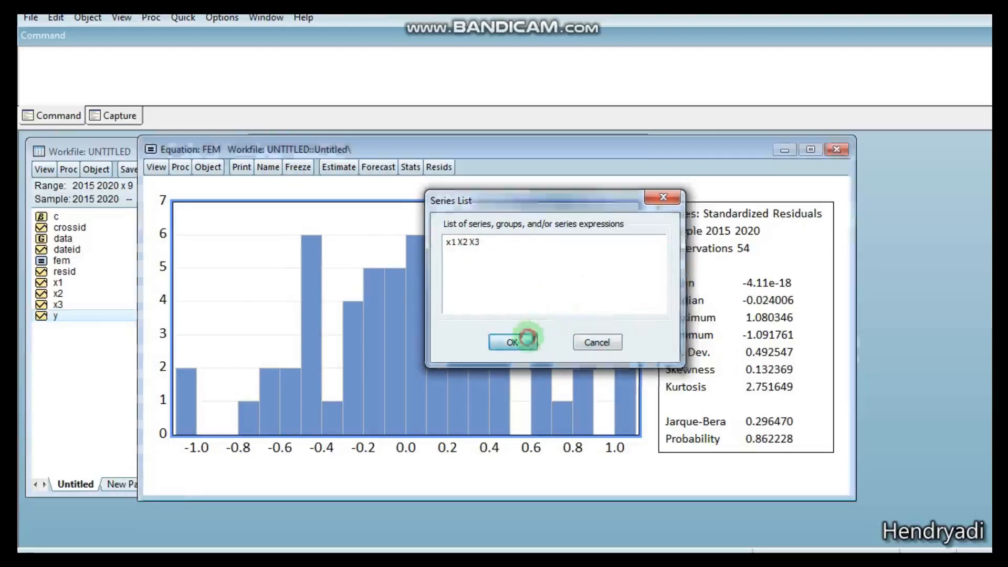
pyautogui.moveTo(370, 144); pyautogui.dragTo(446, 147)
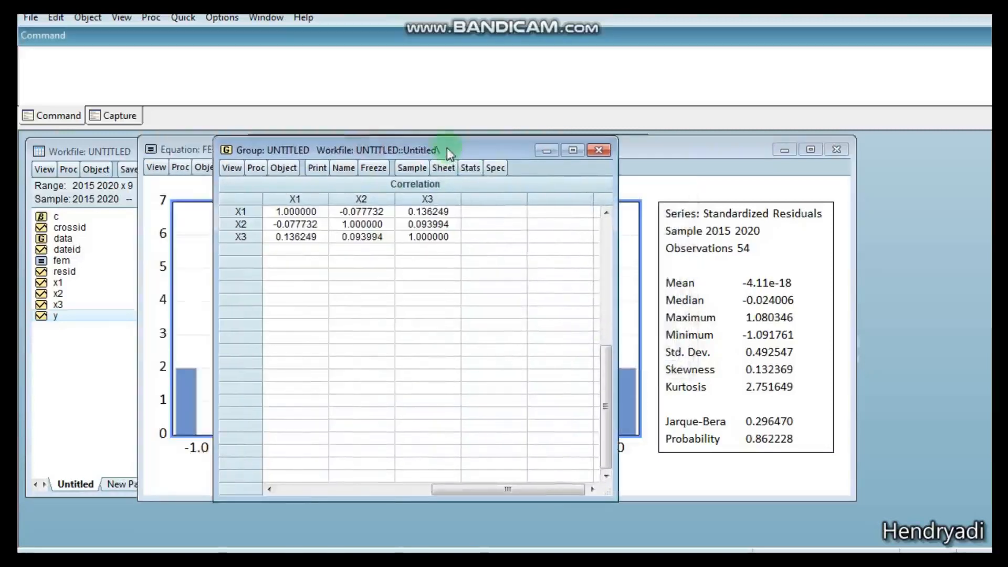
pyautogui.click(300, 227)
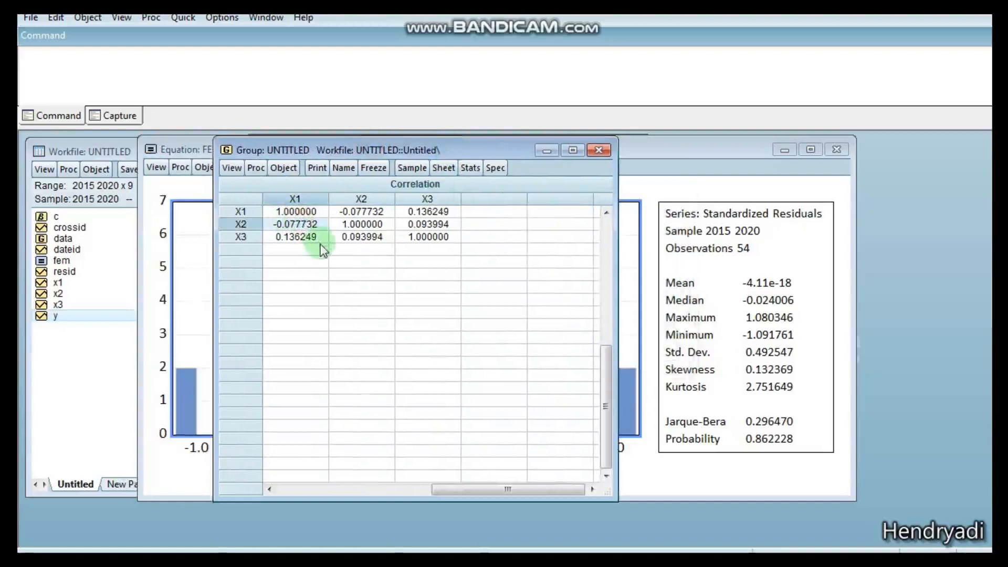
pyautogui.click(360, 239)
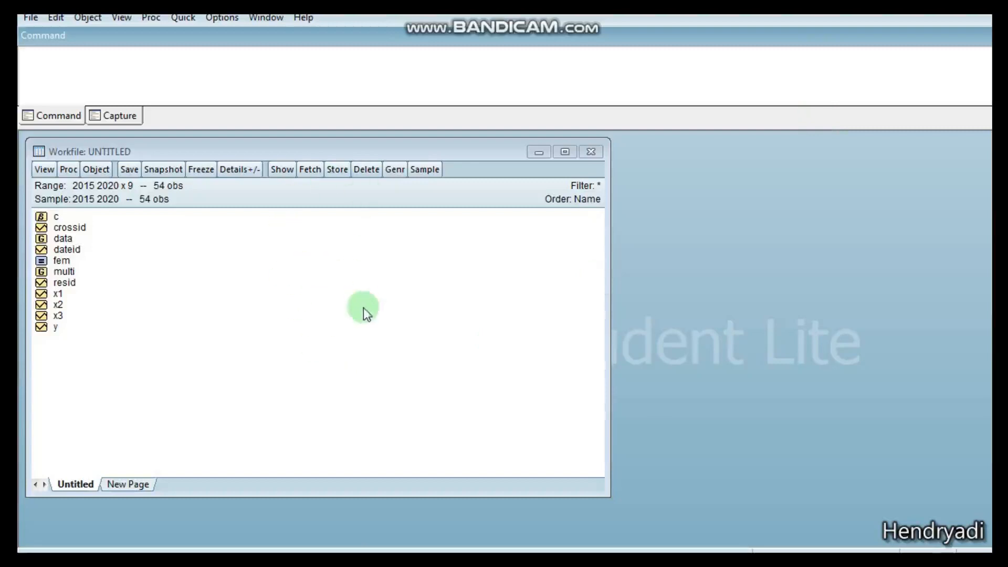
# Generate a new series of absolute residuals with the equation resabs=abs(resid) for the sample 2015 2020.
pyautogui.moveTo(184, 149); pyautogui.dragTo(327, 147)
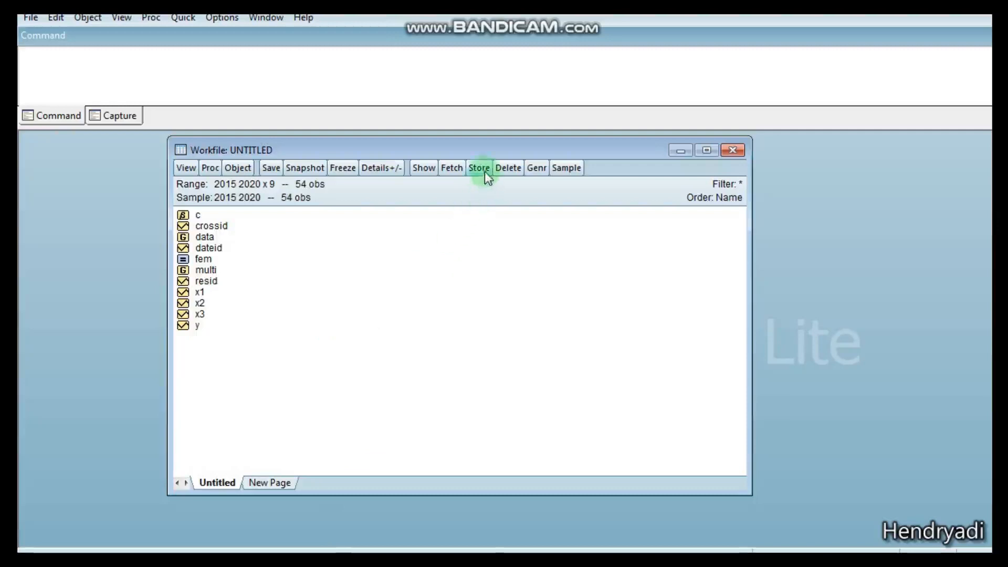
pyautogui.click(537, 171)
pyautogui.click(461, 264)
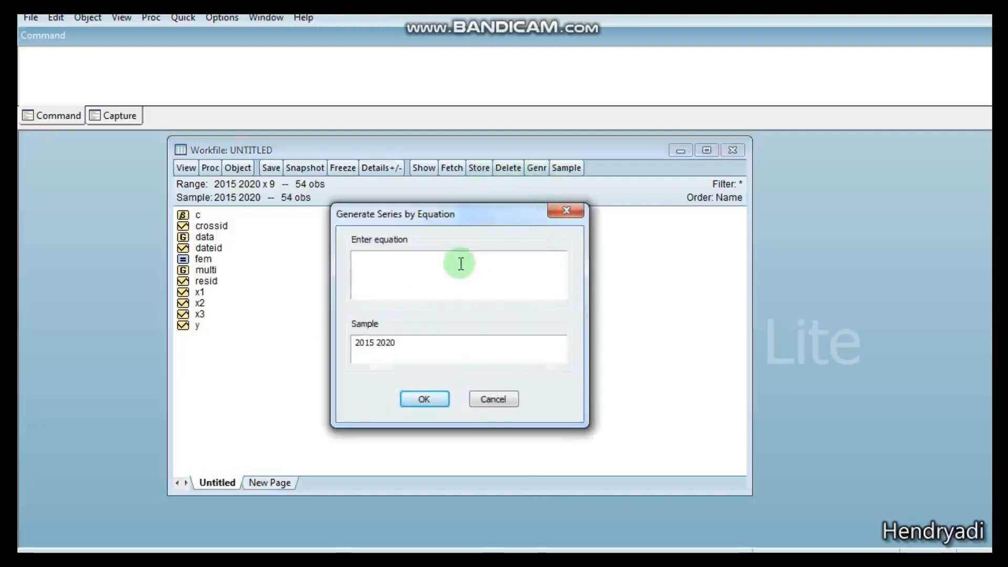
pyautogui.write('resabs=abs(resid)')
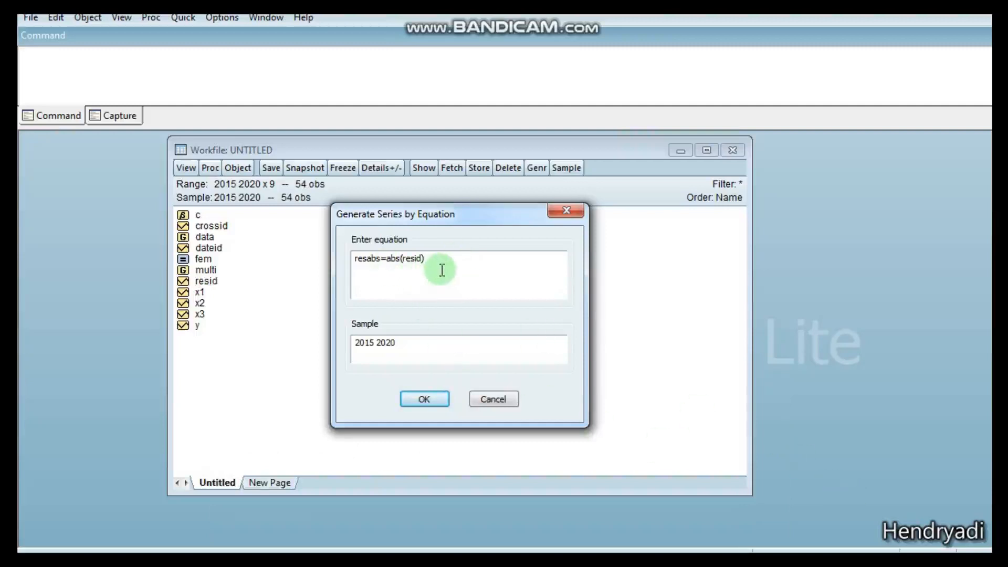
pyautogui.click(426, 401)
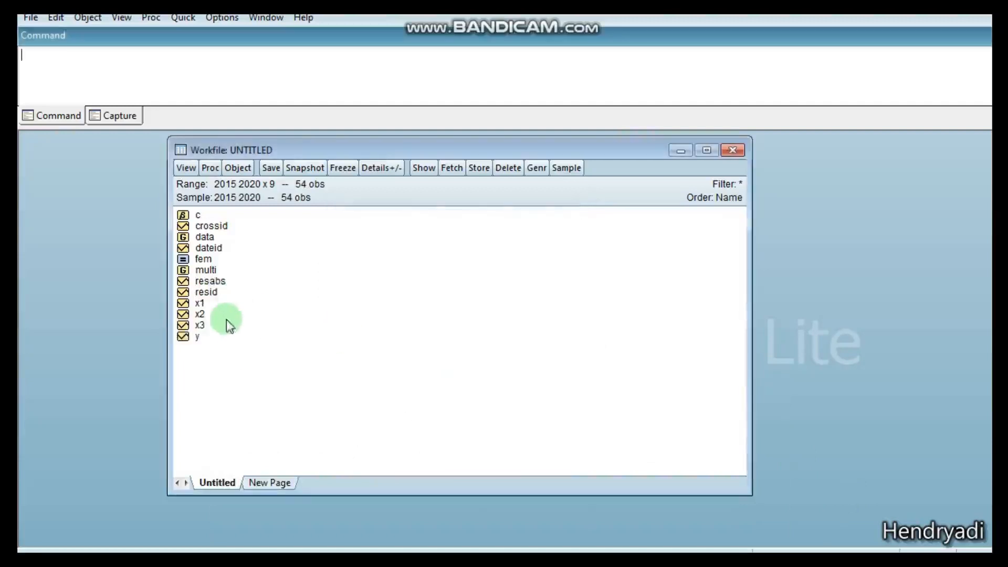
# Open the resabs series to examine its values, and close it again.
pyautogui.rightClick(243, 283)
pyautogui.click(251, 288)
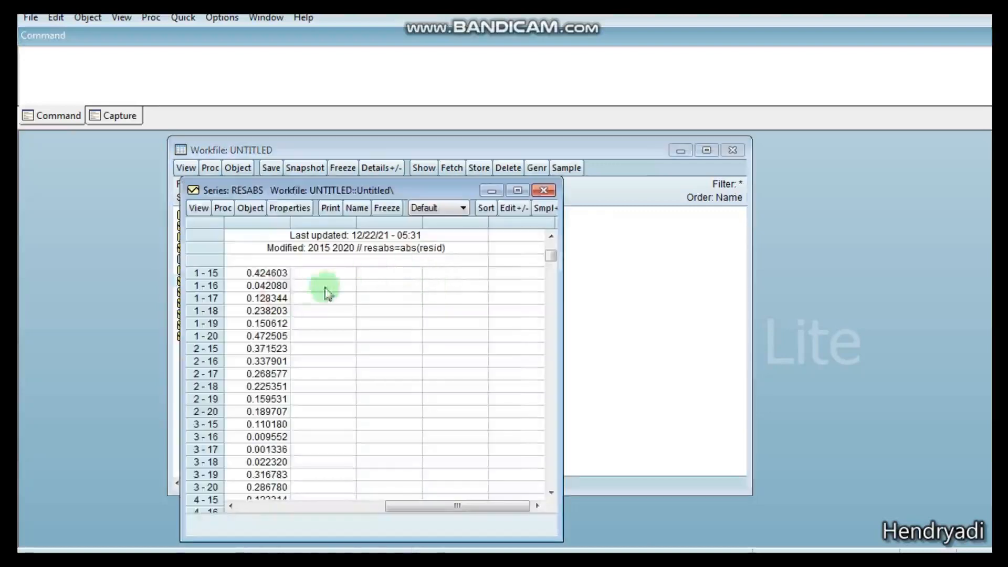
pyautogui.click(278, 272)
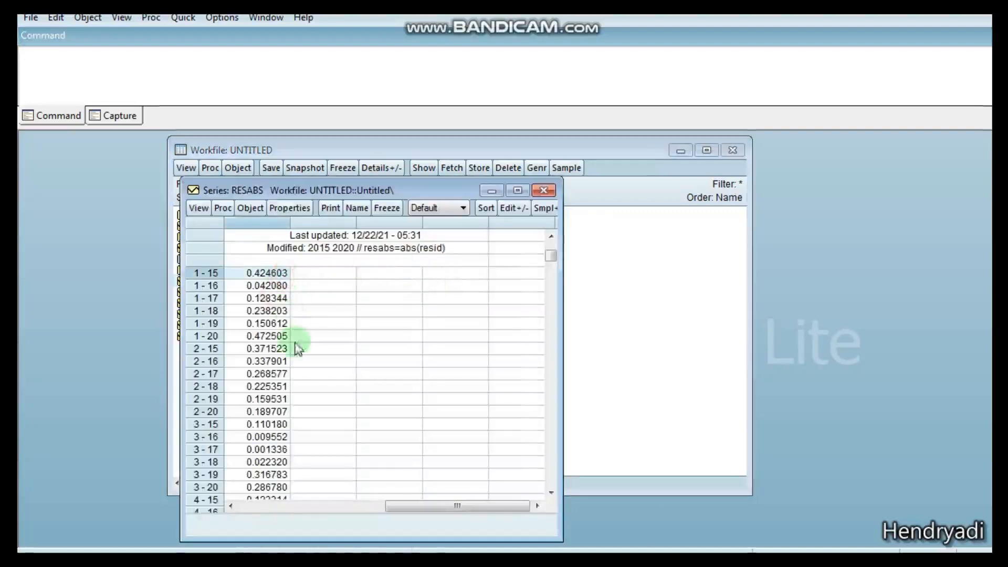
pyautogui.click(544, 191)
pyautogui.click(257, 317)
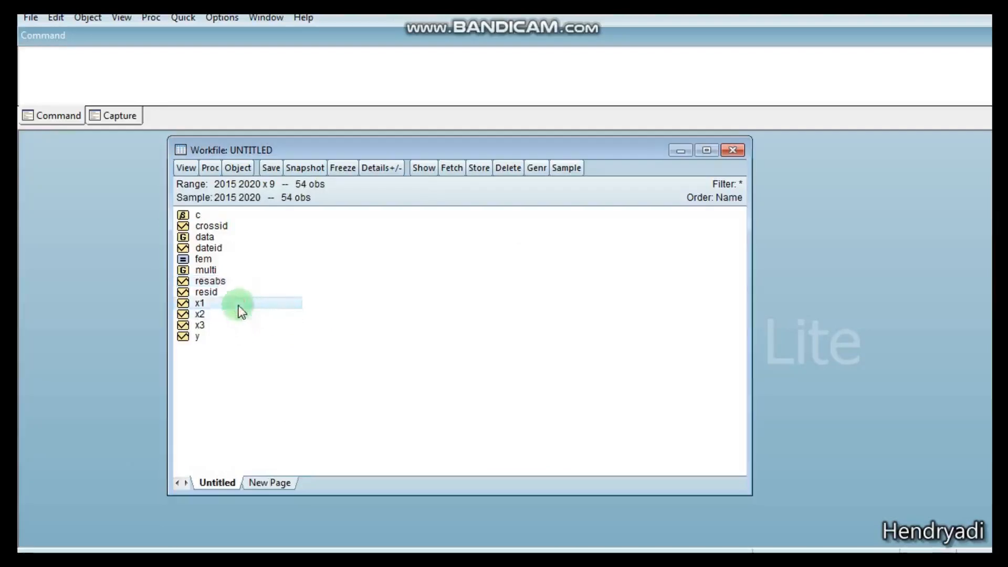
pyautogui.click(237, 283)
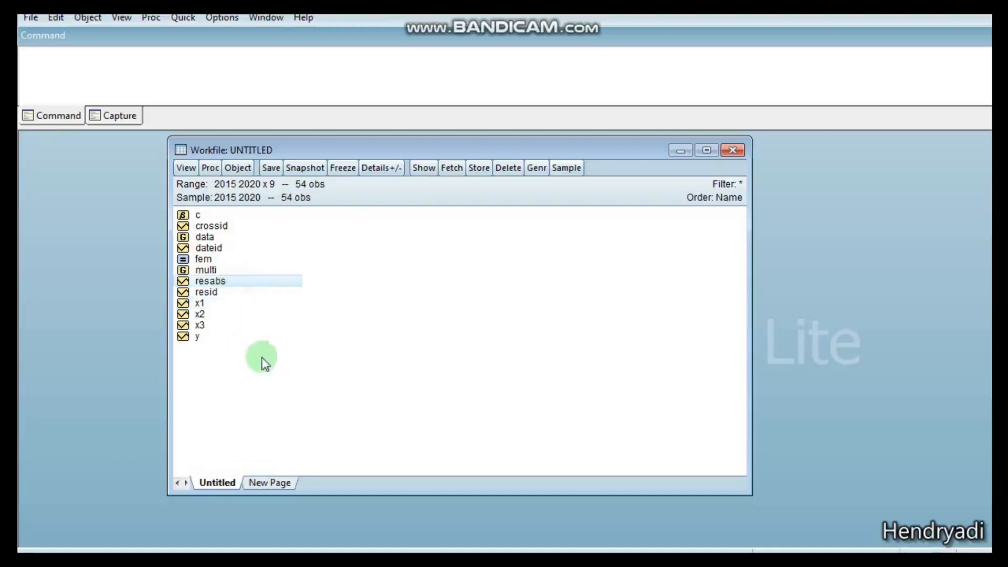
pyautogui.click(260, 387)
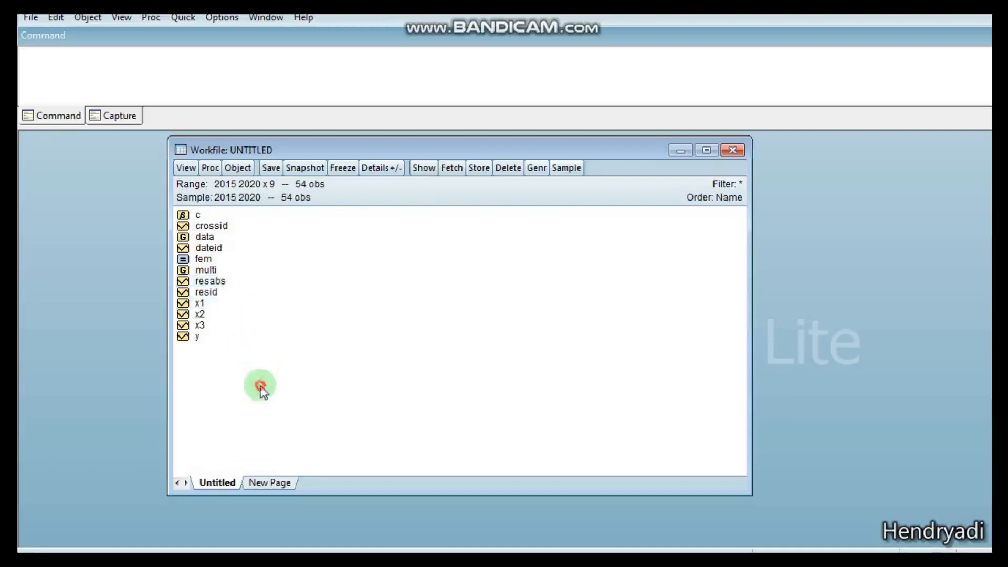
# Estimate a least squares equation of resabs on x1, x2, x3 and c for the sample 2015 2020.
pyautogui.click(223, 283)
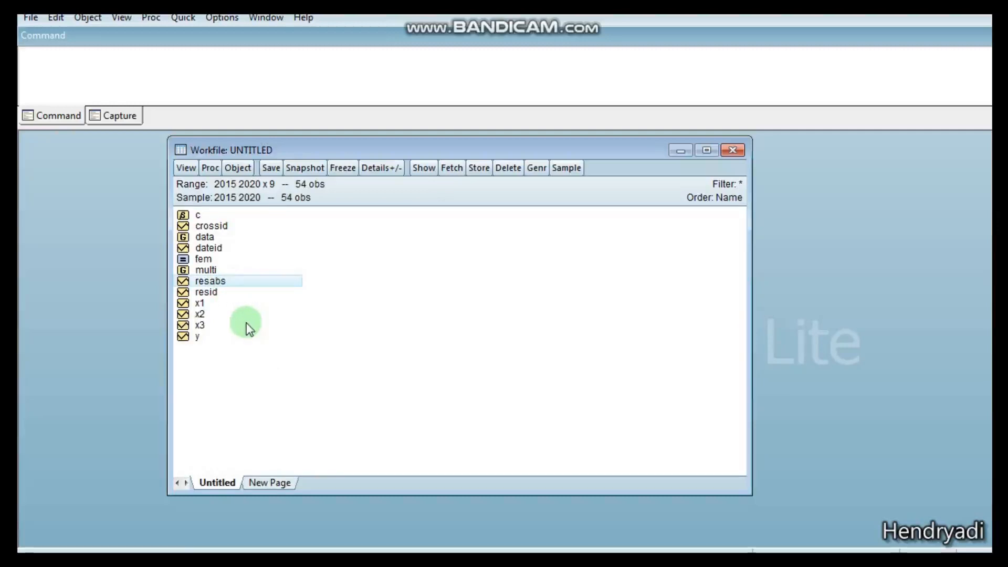
pyautogui.keyDown('ctrl'); pyautogui.click(200, 304); pyautogui.keyUp('ctrl')
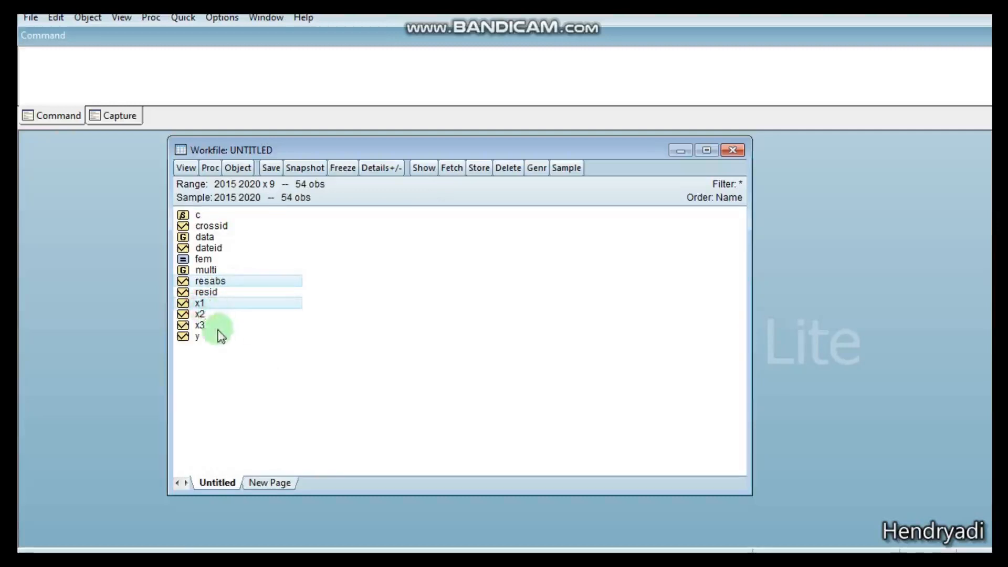
pyautogui.keyDown('ctrl'); pyautogui.click(202, 315); pyautogui.keyUp('ctrl')
pyautogui.keyDown('ctrl'); pyautogui.click(201, 325); pyautogui.keyUp('ctrl')
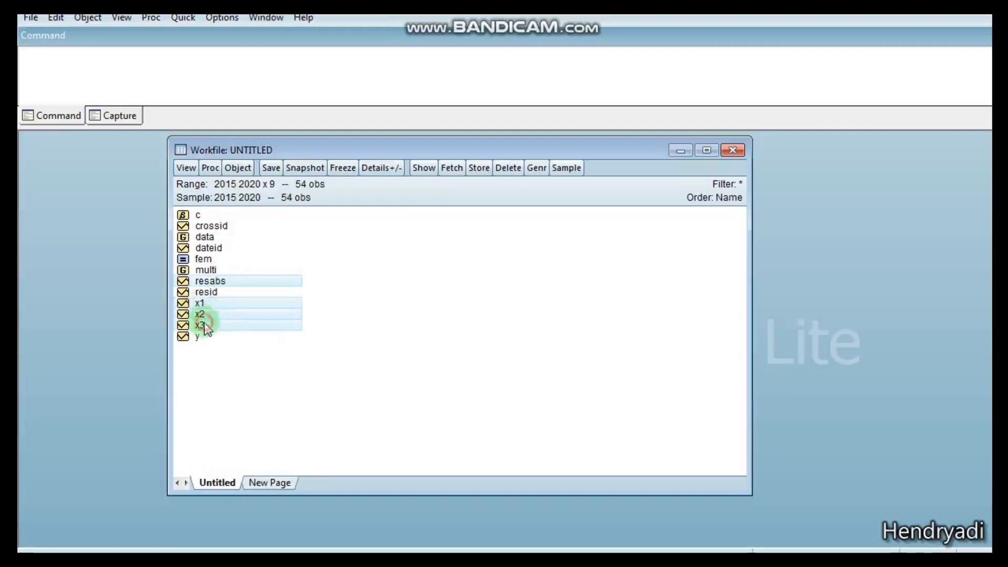
pyautogui.rightClick(271, 326)
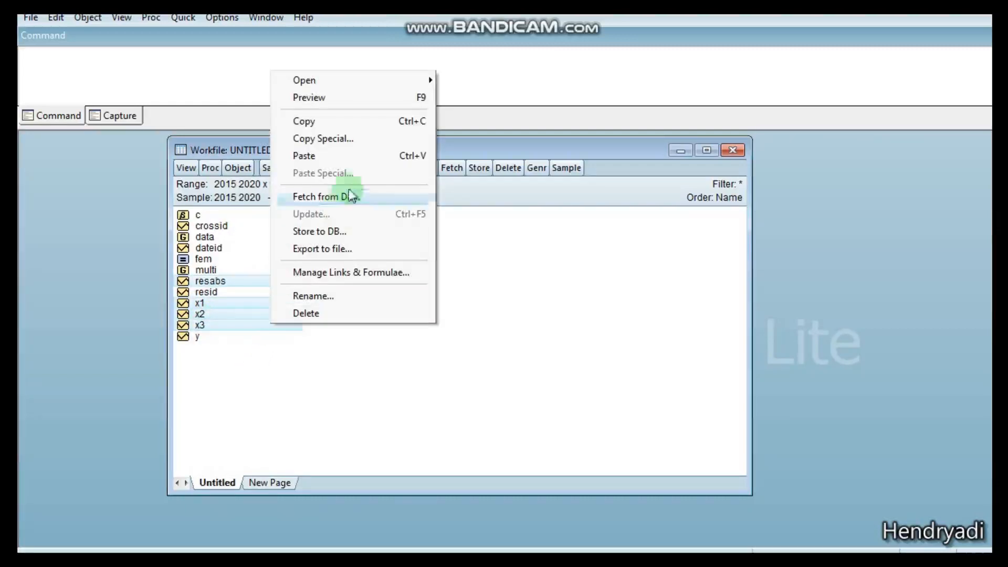
pyautogui.moveTo(373, 84)
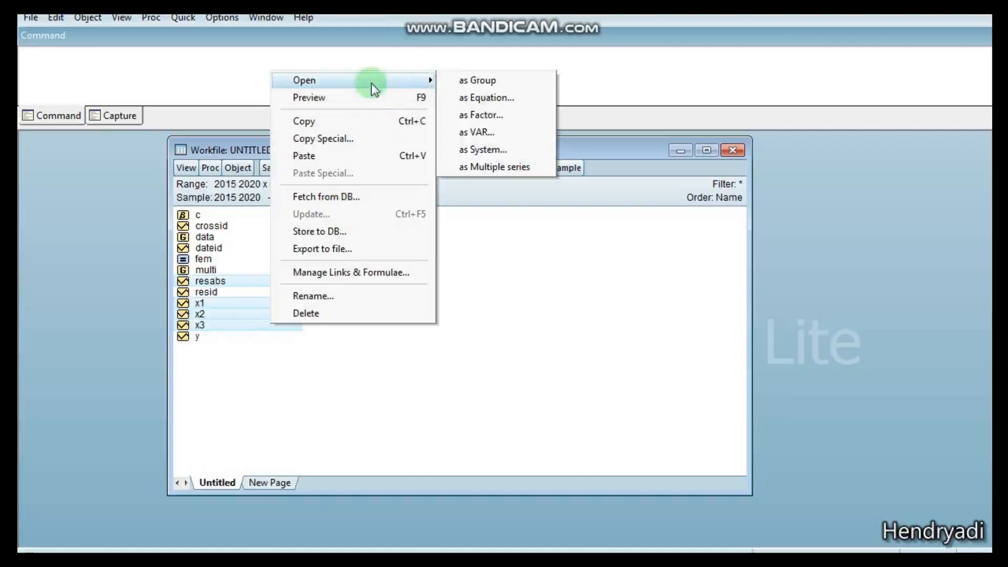
pyautogui.click(504, 103)
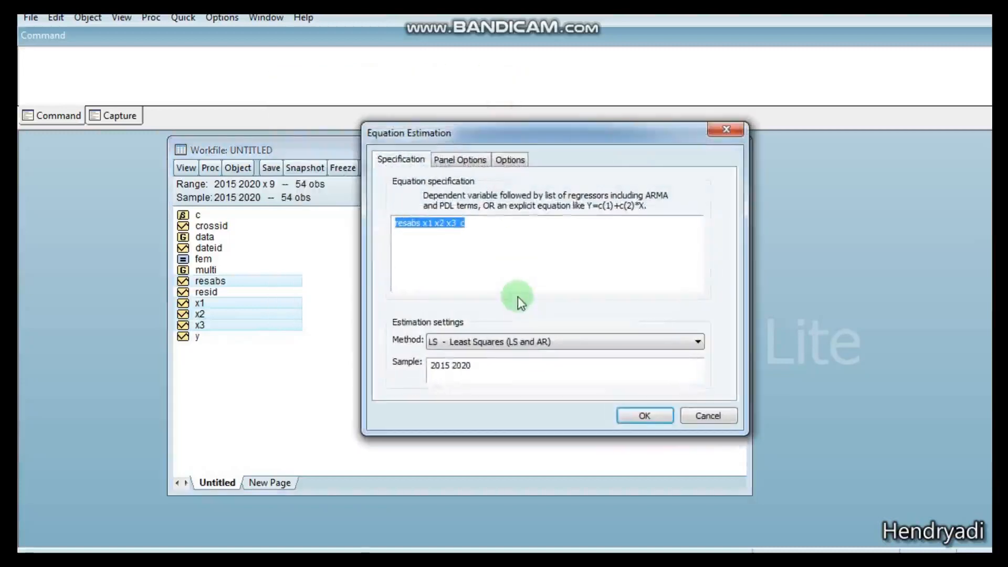
pyautogui.click(504, 232)
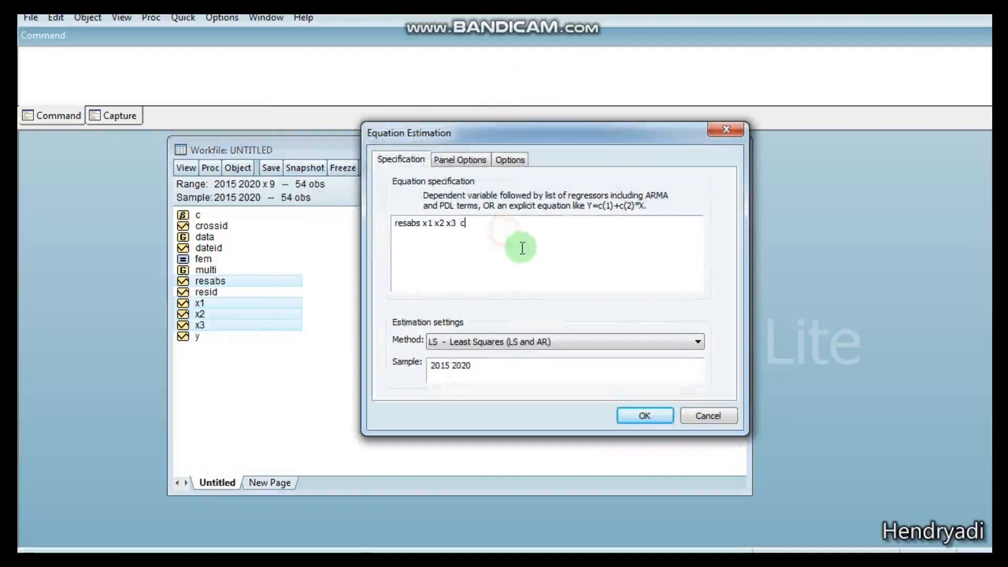
pyautogui.click(651, 417)
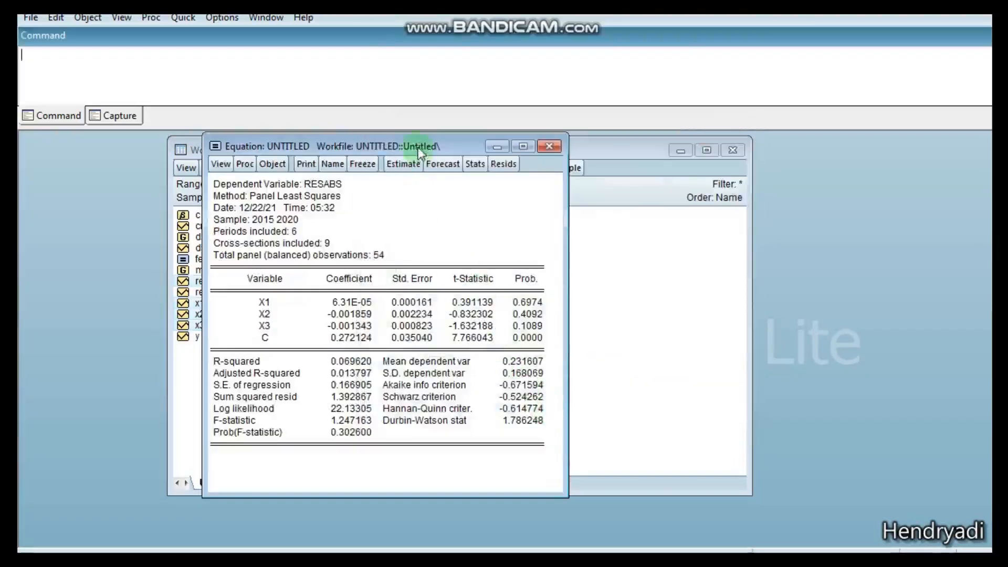
# Reposition and widen the RESABS equation window, and examine the probabilities of X1, X2 and X3 for heteroskedasticity.
pyautogui.moveTo(418, 143); pyautogui.dragTo(527, 139)
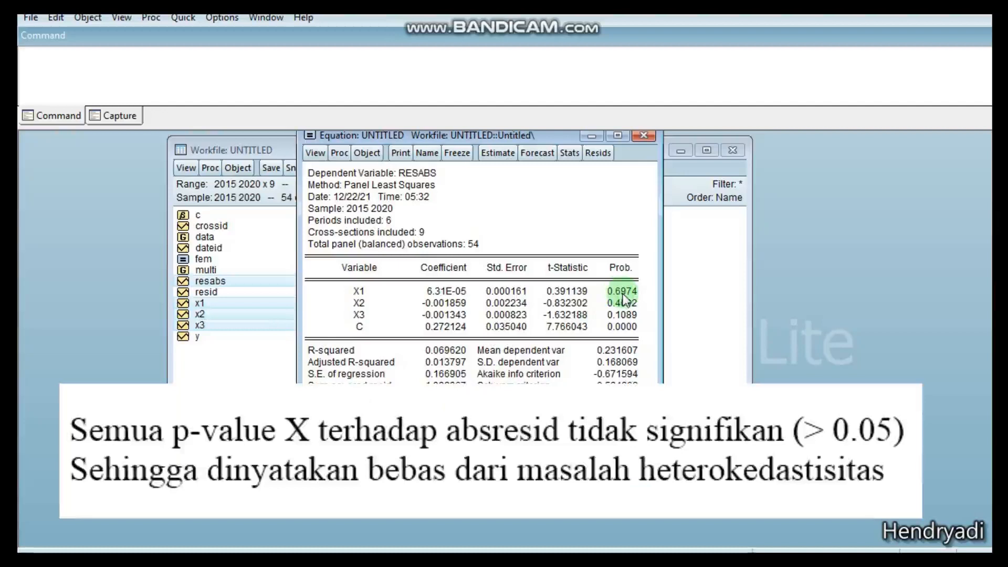
pyautogui.click(621, 293)
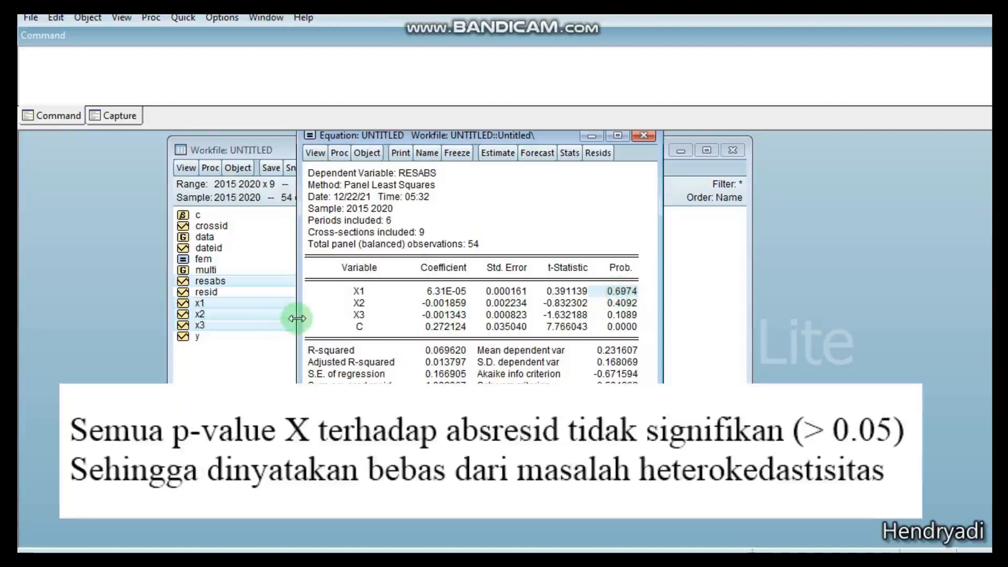
pyautogui.moveTo(297, 318); pyautogui.dragTo(147, 318)
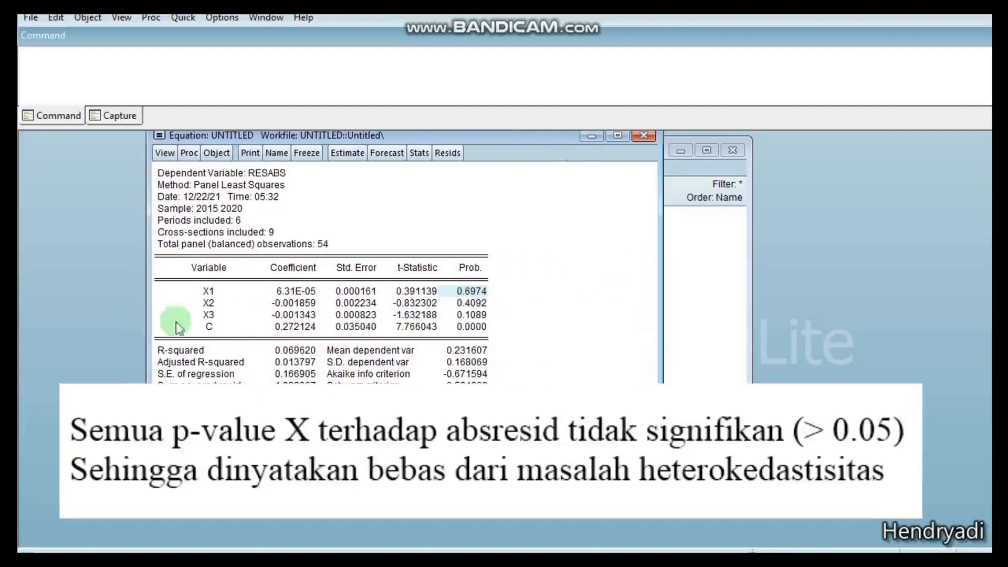
pyautogui.click(472, 302)
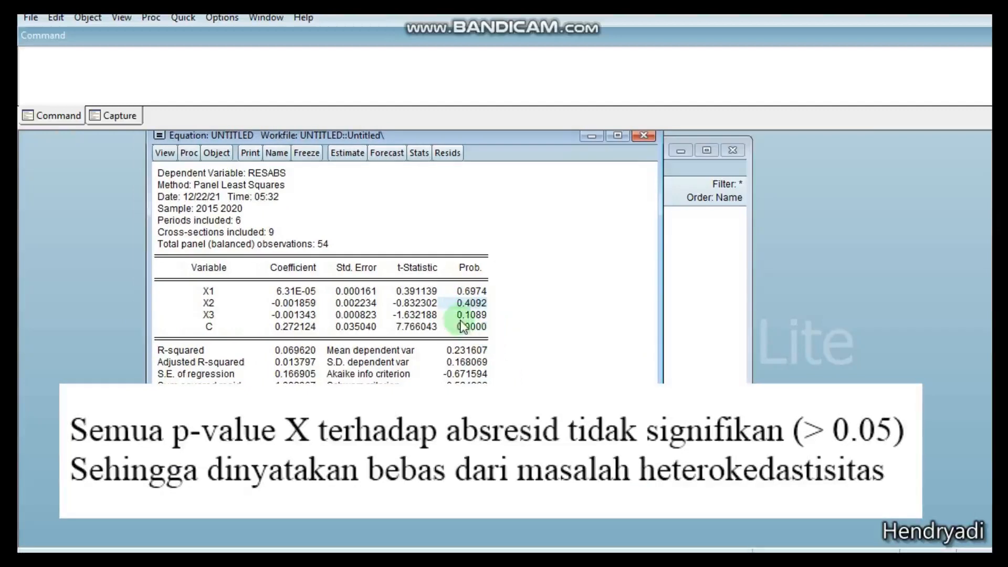
pyautogui.click(472, 291)
pyautogui.moveTo(473, 293); pyautogui.dragTo(476, 315)
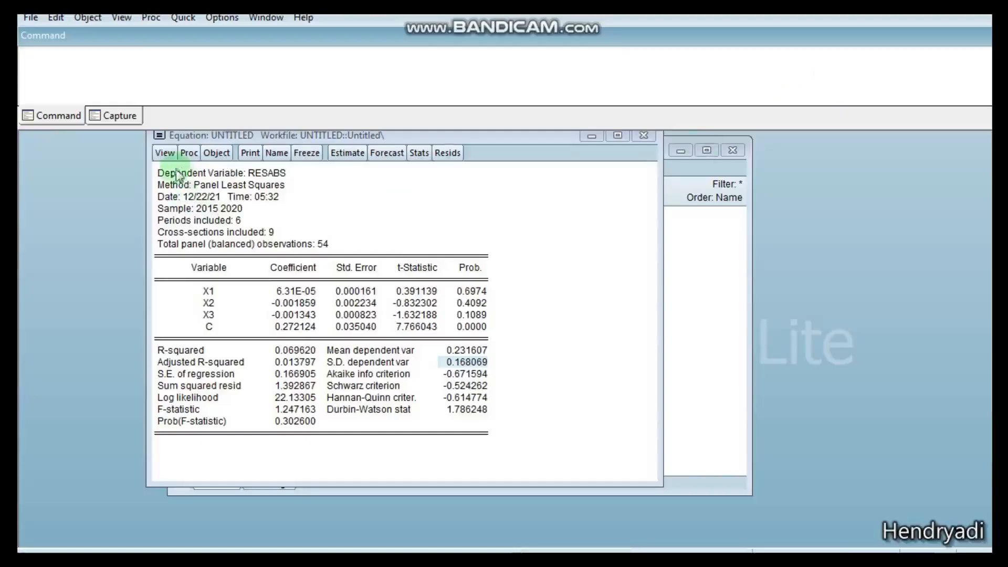
# Copy the complete RESABS regression output table, and close the untitled equation, deleting it from the workfile.
pyautogui.moveTo(158, 171); pyautogui.dragTo(546, 441)
pyautogui.rightClick(405, 310)
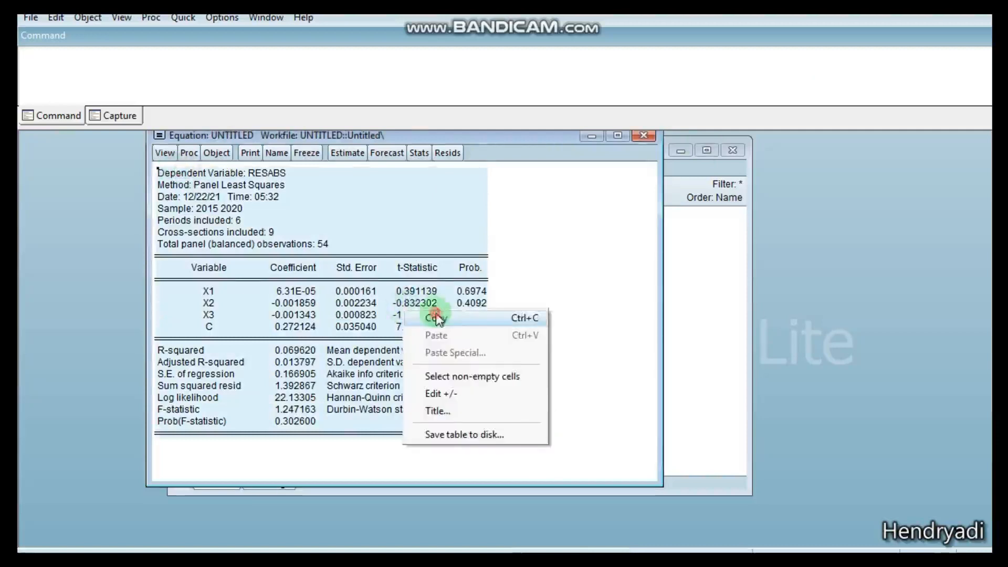
pyautogui.click(428, 317)
pyautogui.click(519, 306)
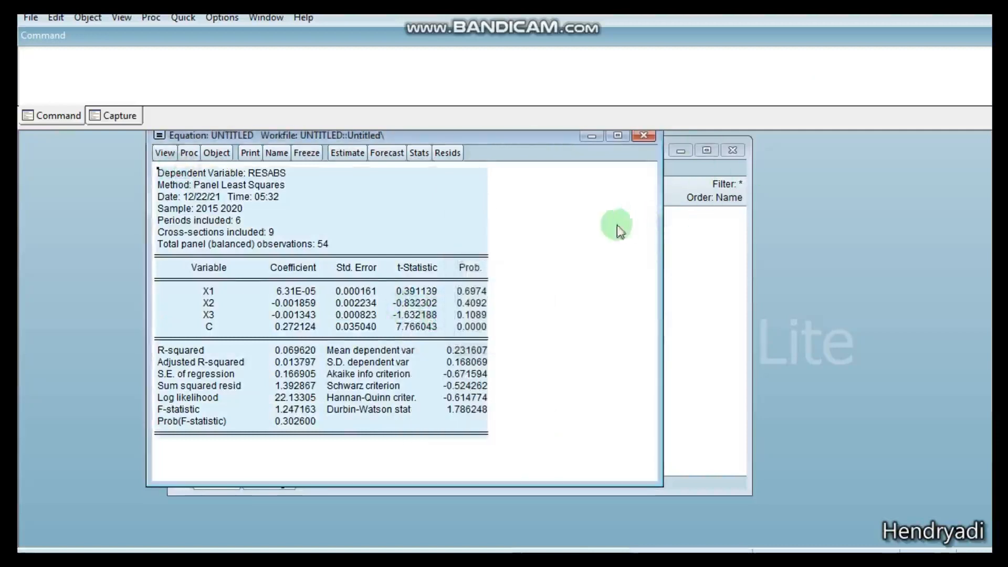
pyautogui.click(645, 134)
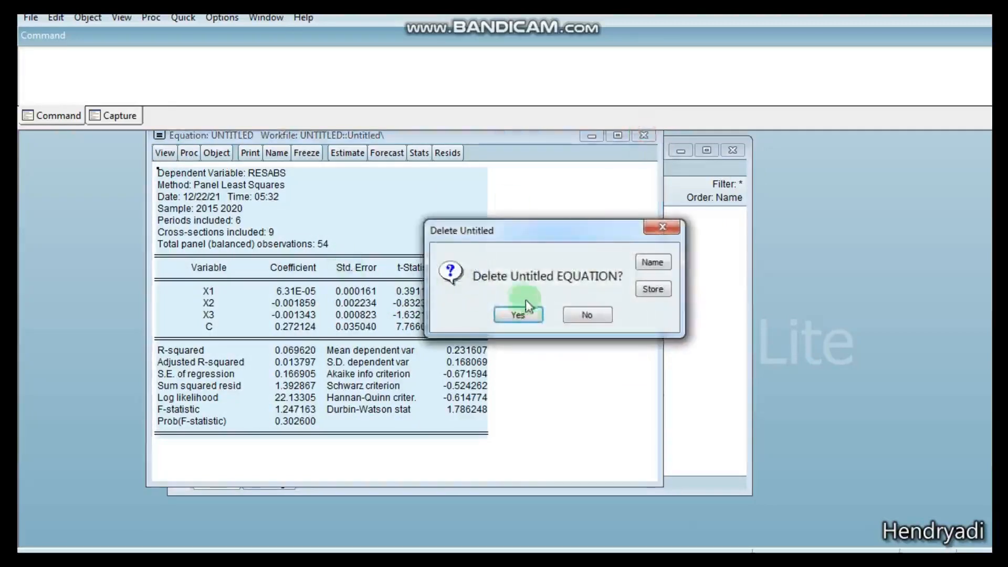
pyautogui.click(505, 316)
pyautogui.click(383, 270)
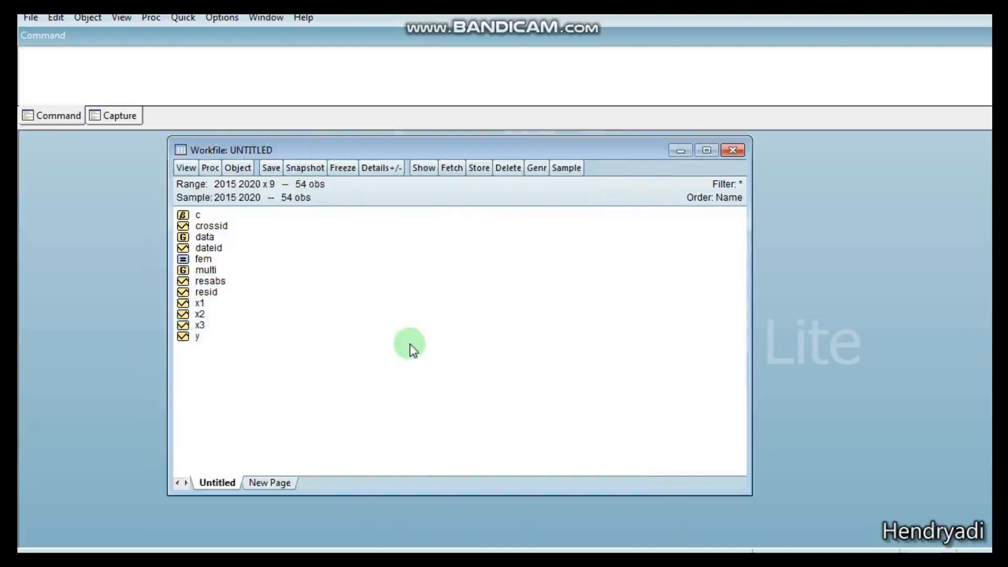
# Open the fem equation, enlarge its window, and examine the Durbin-Watson statistic and the total panel observations.
pyautogui.doubleClick(203, 259)
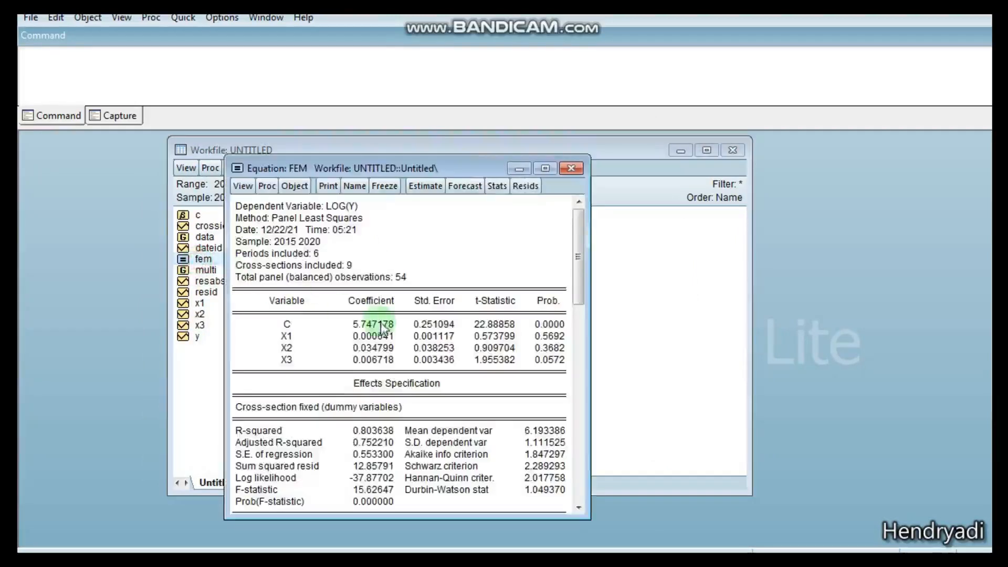
pyautogui.click(571, 168)
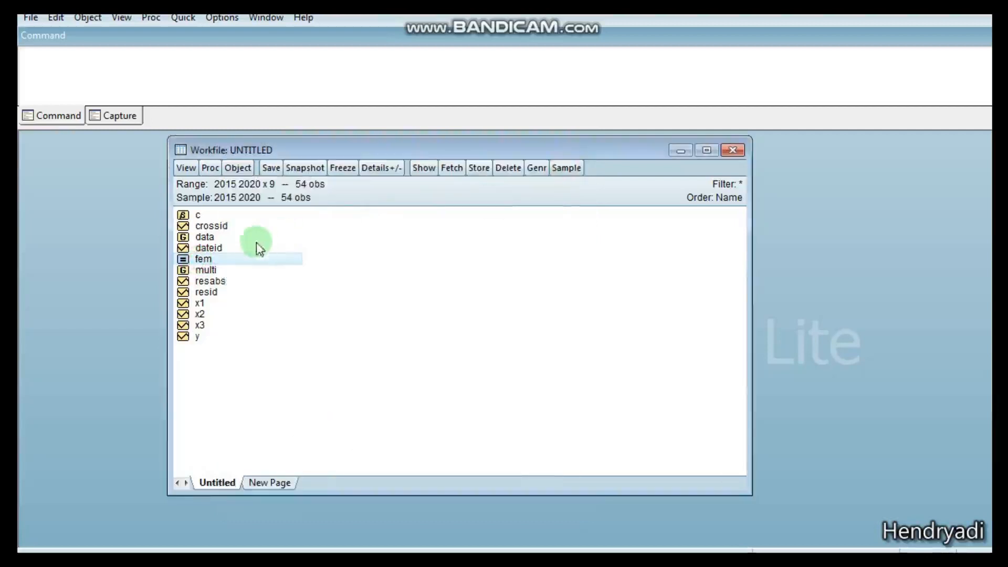
pyautogui.doubleClick(238, 257)
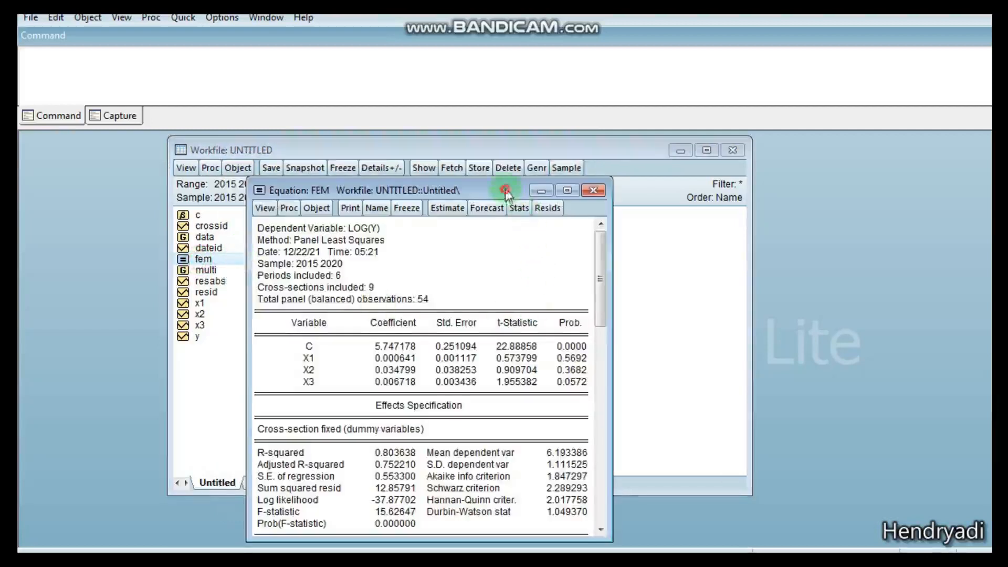
pyautogui.moveTo(506, 193); pyautogui.dragTo(543, 153)
pyautogui.moveTo(650, 386); pyautogui.dragTo(709, 385)
pyautogui.moveTo(495, 473); pyautogui.dragTo(594, 486)
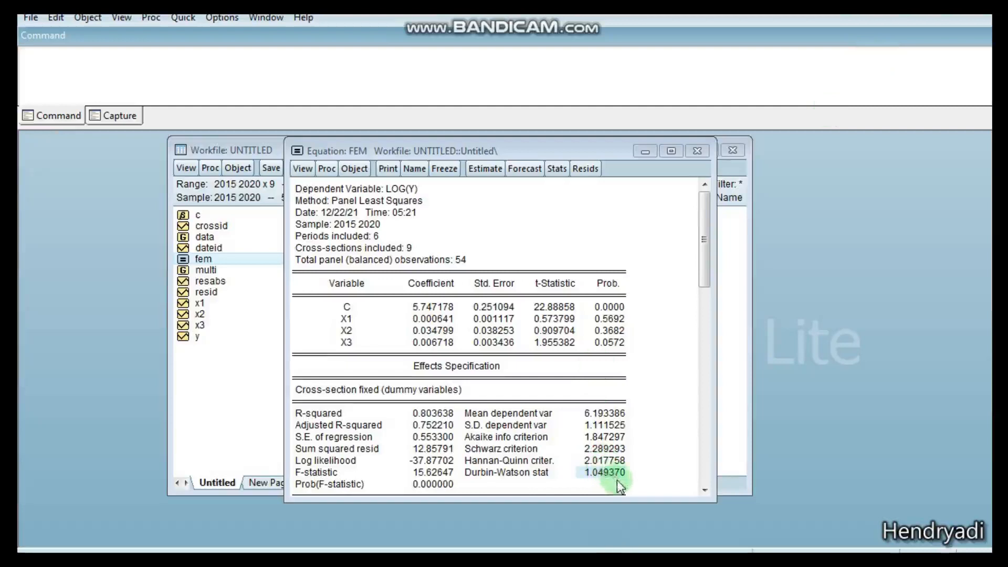
pyautogui.click(447, 257)
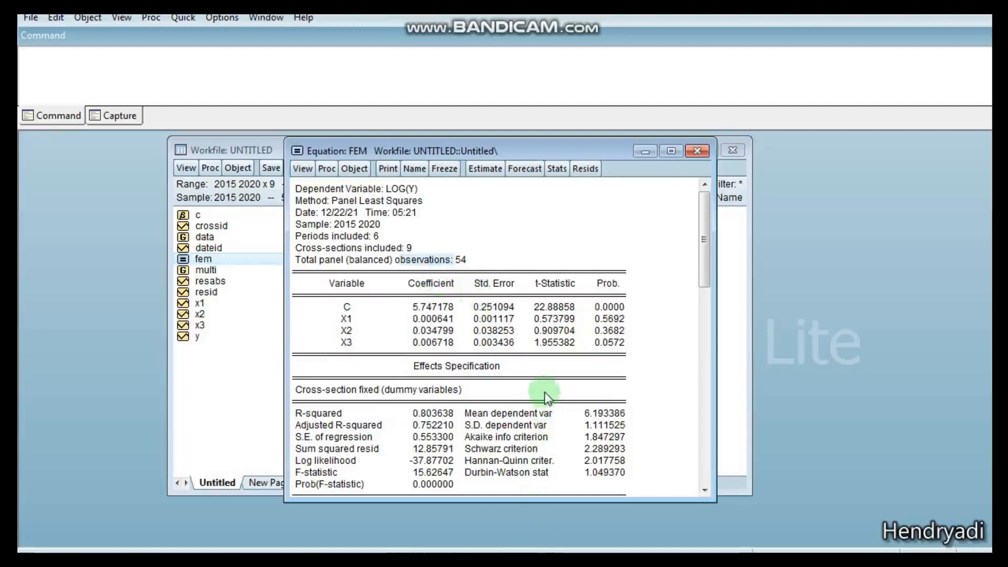
# Switch to the Durbin-Watson test bounds PDF and look through the 0.05 significance table for the p-1=3 bounds.
pyautogui.click(477, 559)
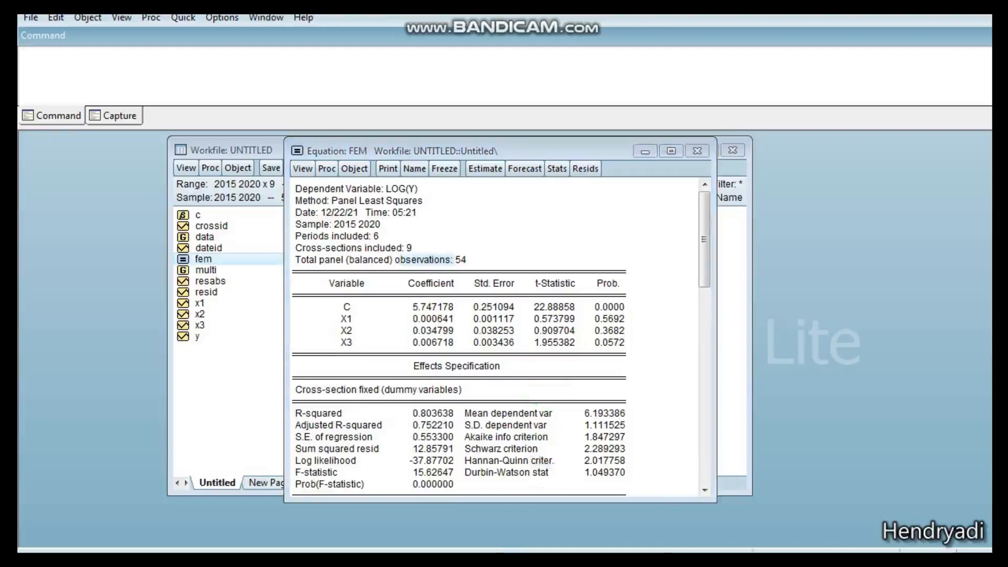
pyautogui.click(562, 475)
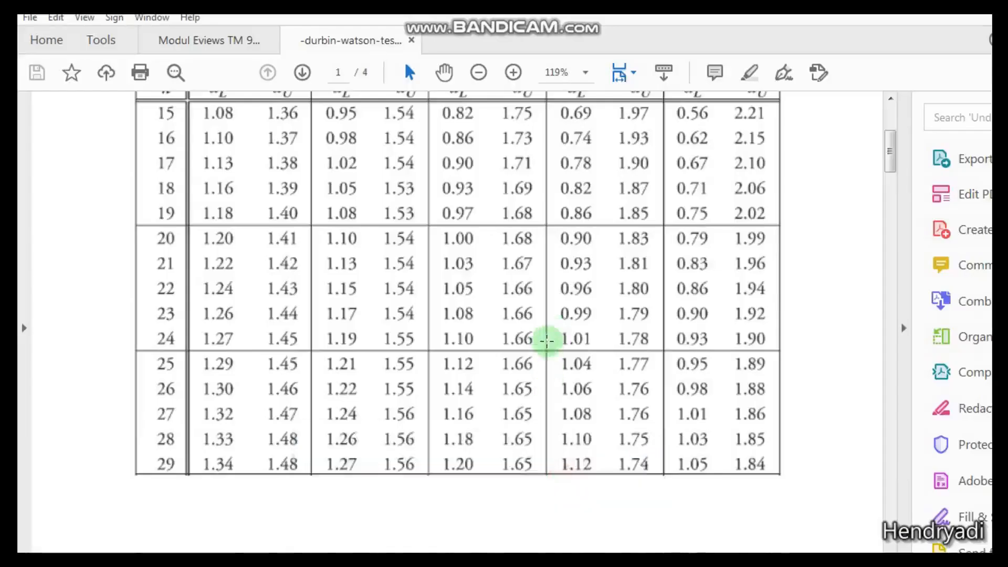
pyautogui.scroll(5, 549, 336)
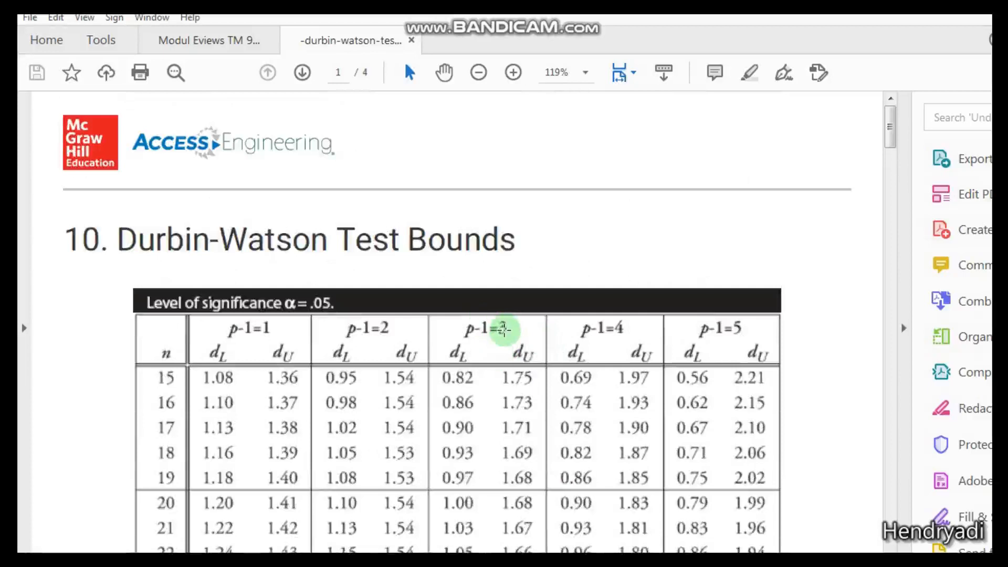
pyautogui.scroll(-3, 499, 329)
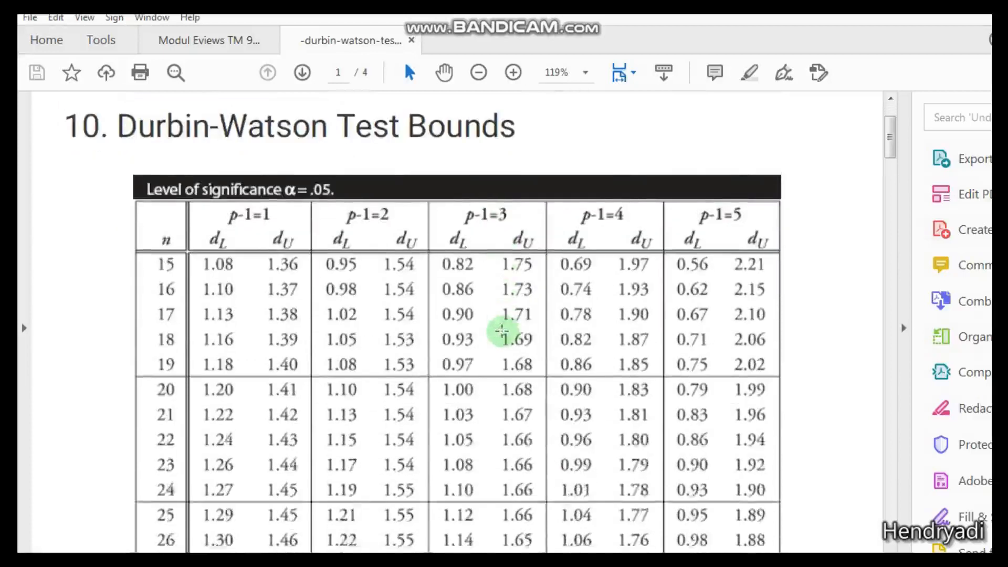
pyautogui.scroll(3, 450, 338)
pyautogui.scroll(-15, 501, 333)
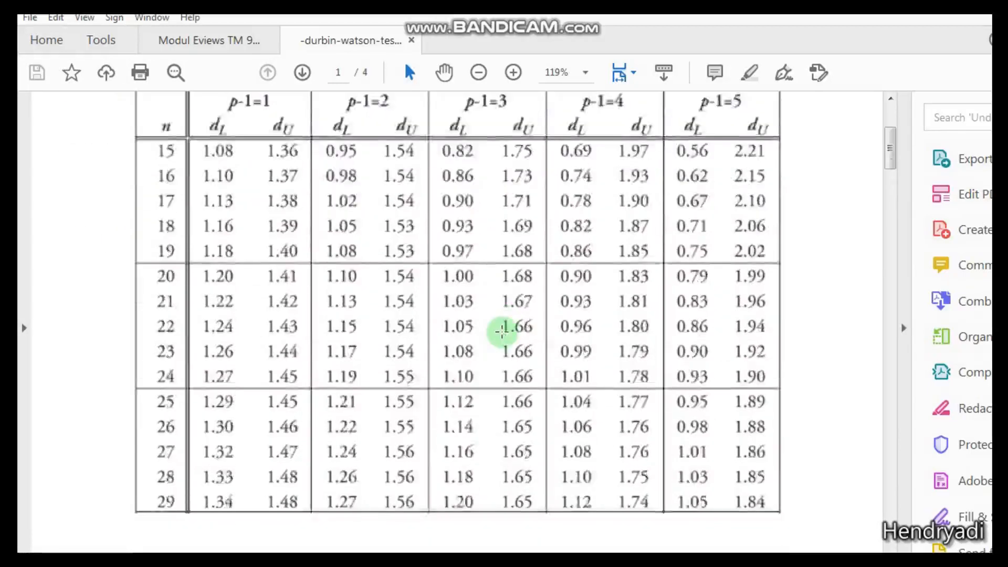
pyautogui.scroll(-15, 500, 336)
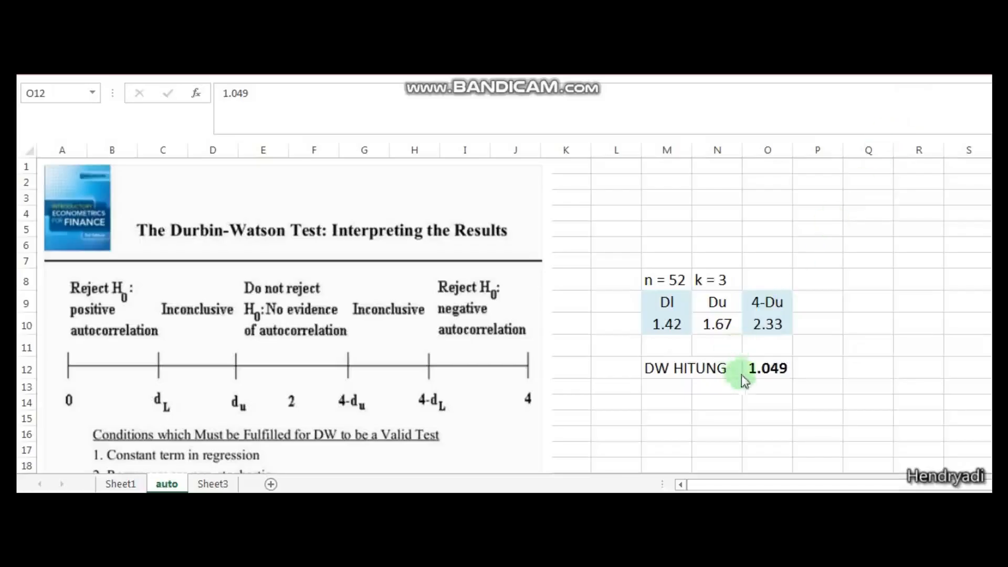
# In the Excel auto sheet, review the Durbin-Watson values and change the sample size label in M8 to n = 54.
pyautogui.click(754, 370)
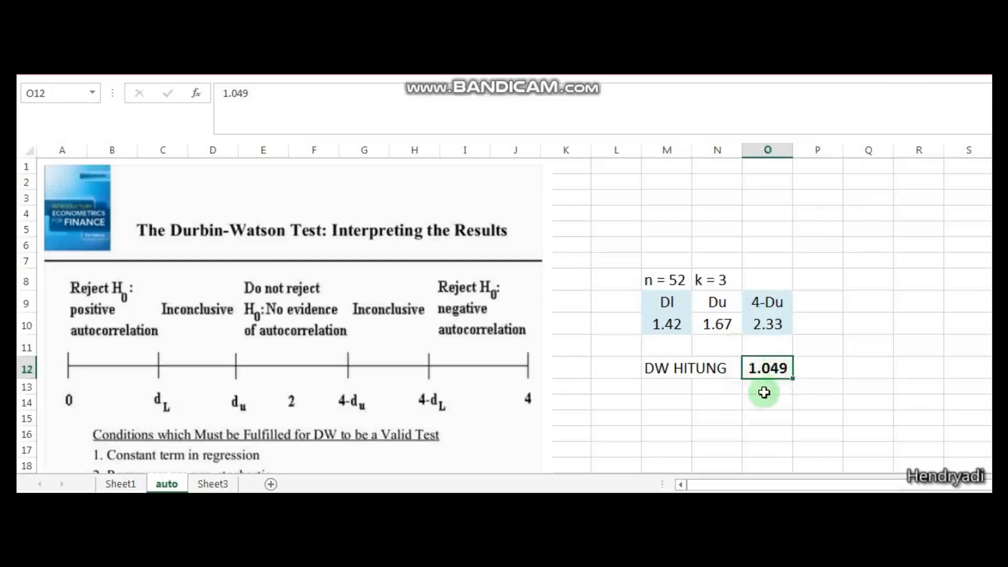
pyautogui.click(674, 326)
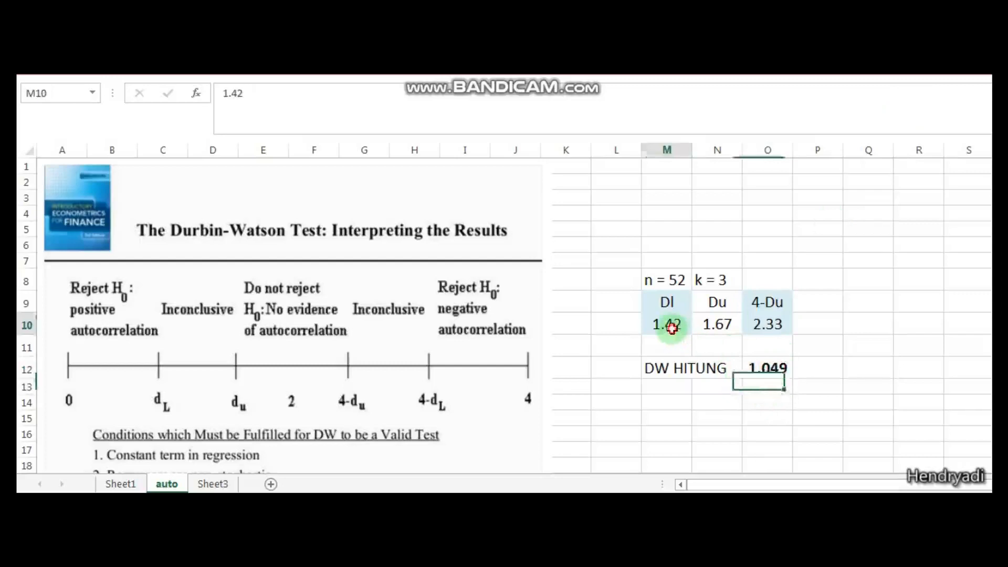
pyautogui.click(654, 282)
pyautogui.click(274, 95)
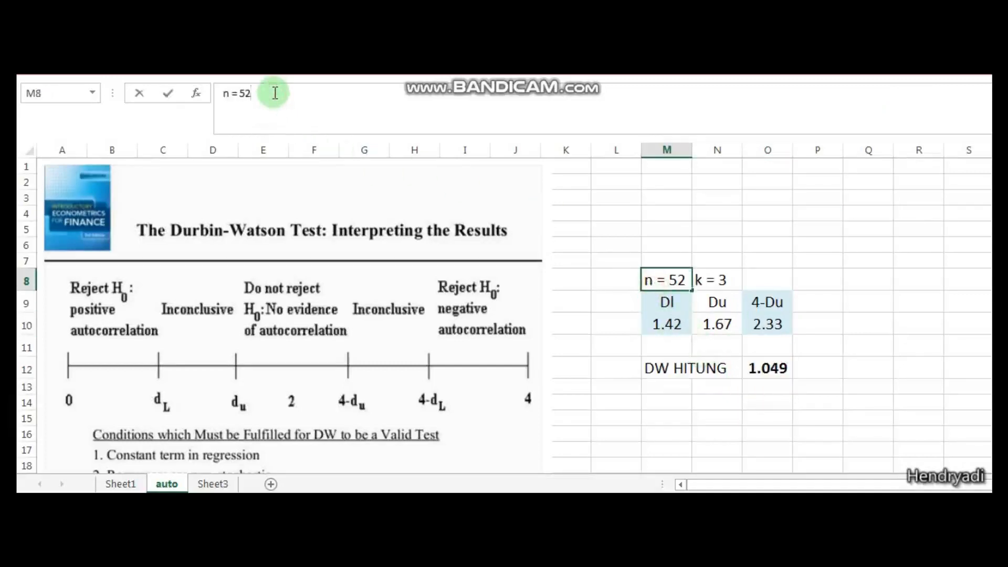
pyautogui.write('4')
pyautogui.press('Return')
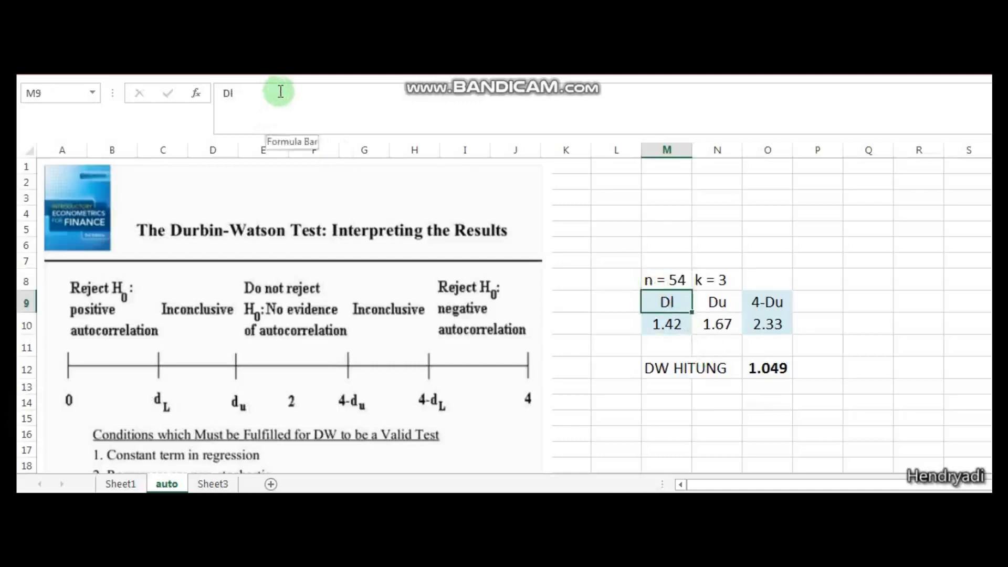
# Compare the DW HITUNG value with the Dl, Du and 4-Du bounds and the decision regions on the Durbin-Watson interpretation chart.
pyautogui.click(711, 270)
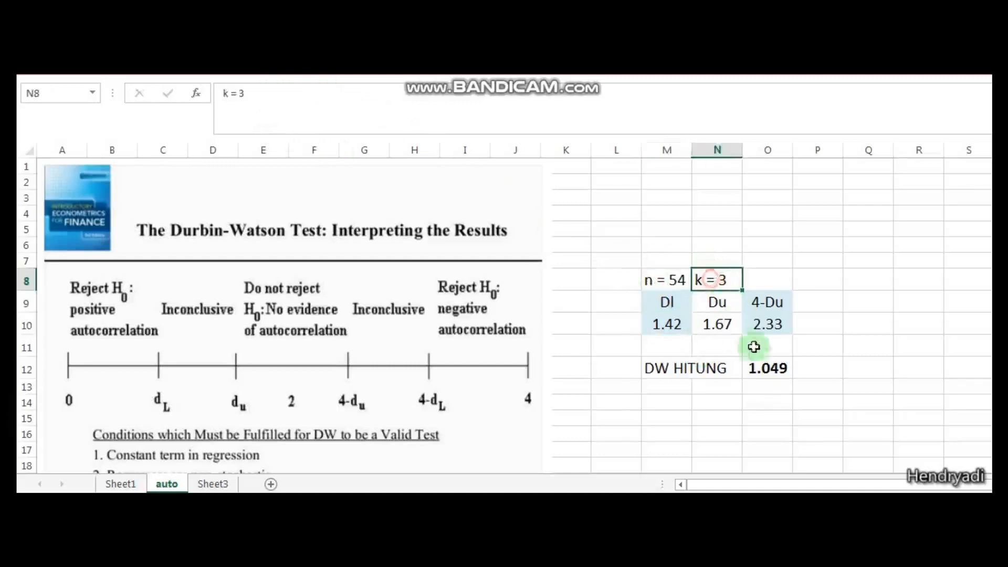
pyautogui.click(760, 399)
pyautogui.click(669, 320)
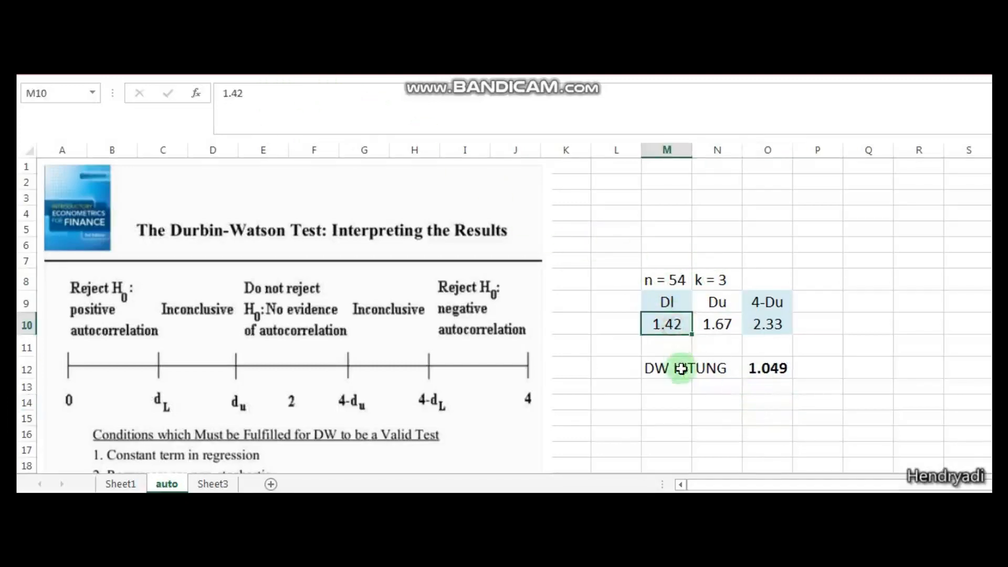
pyautogui.click(716, 323)
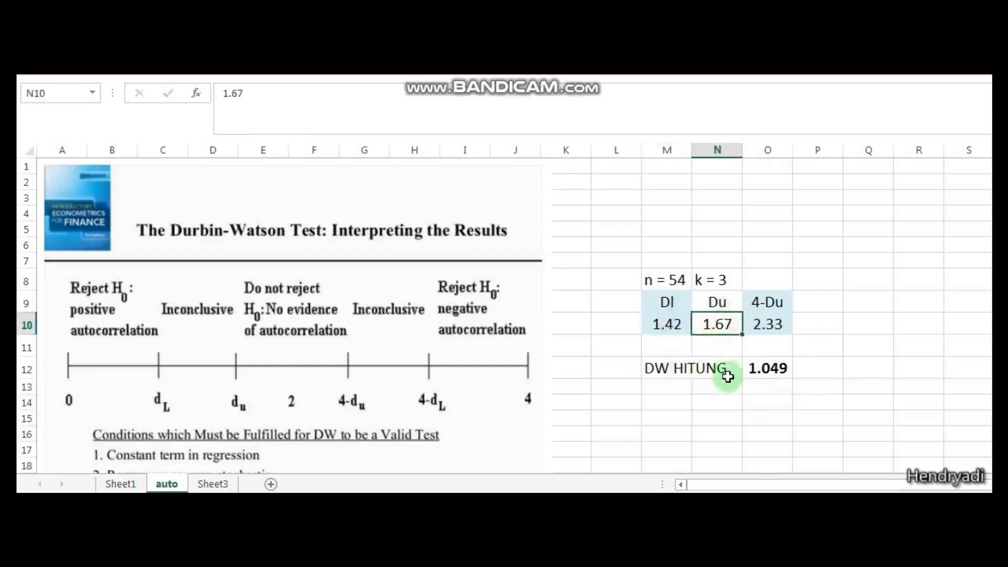
pyautogui.click(767, 300)
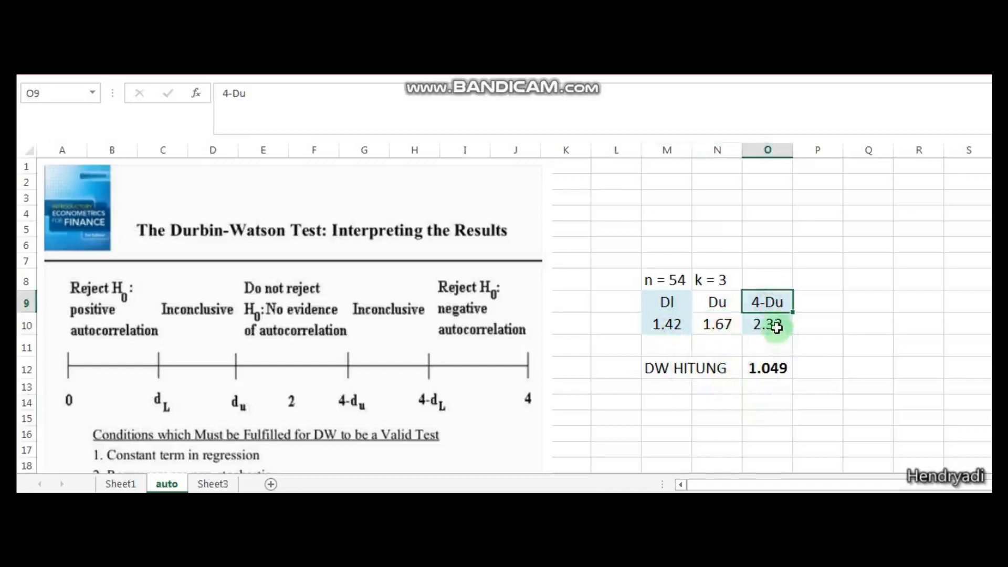
pyautogui.click(772, 324)
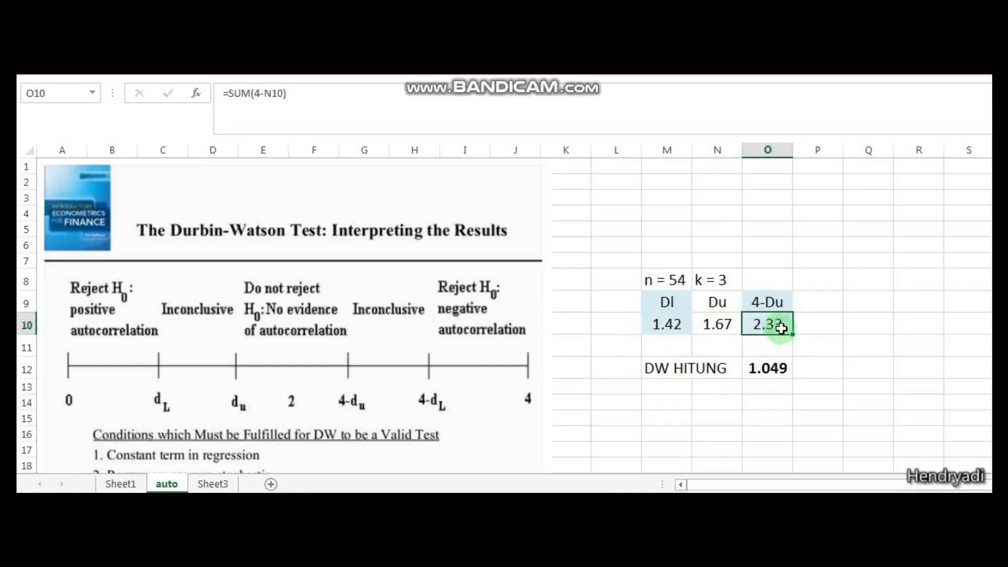
pyautogui.click(773, 367)
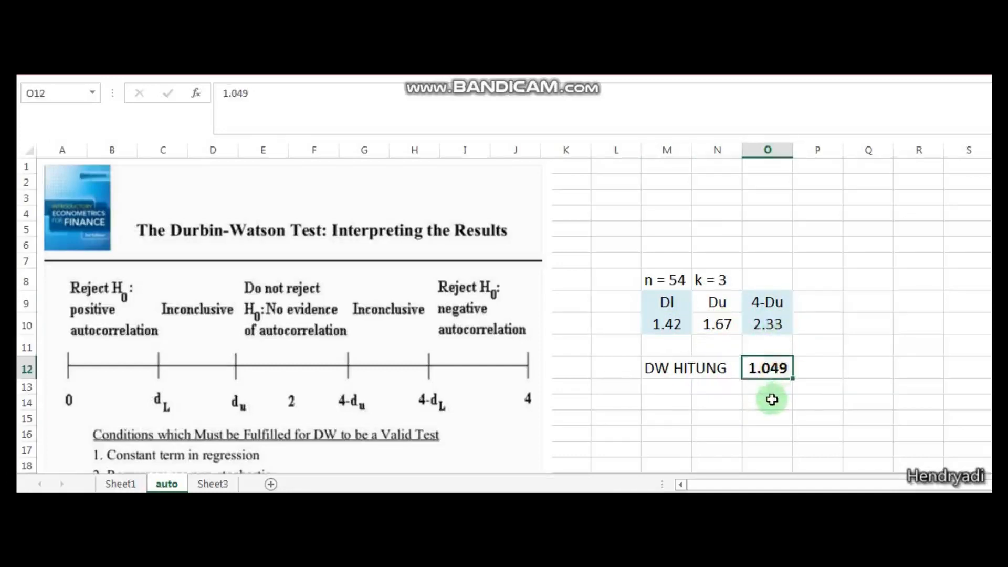
pyautogui.click(772, 400)
pyautogui.click(769, 322)
pyautogui.click(782, 397)
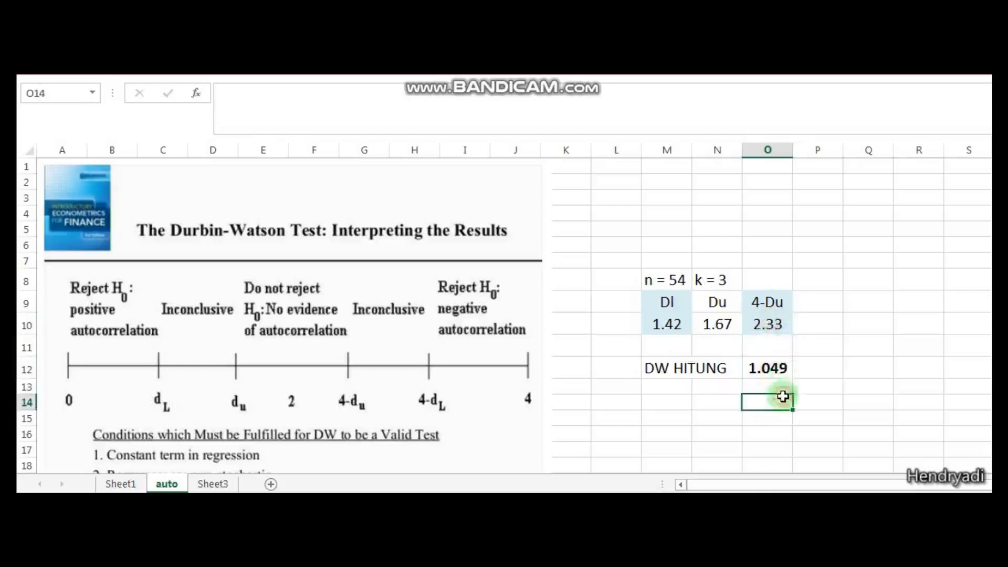
pyautogui.click(768, 371)
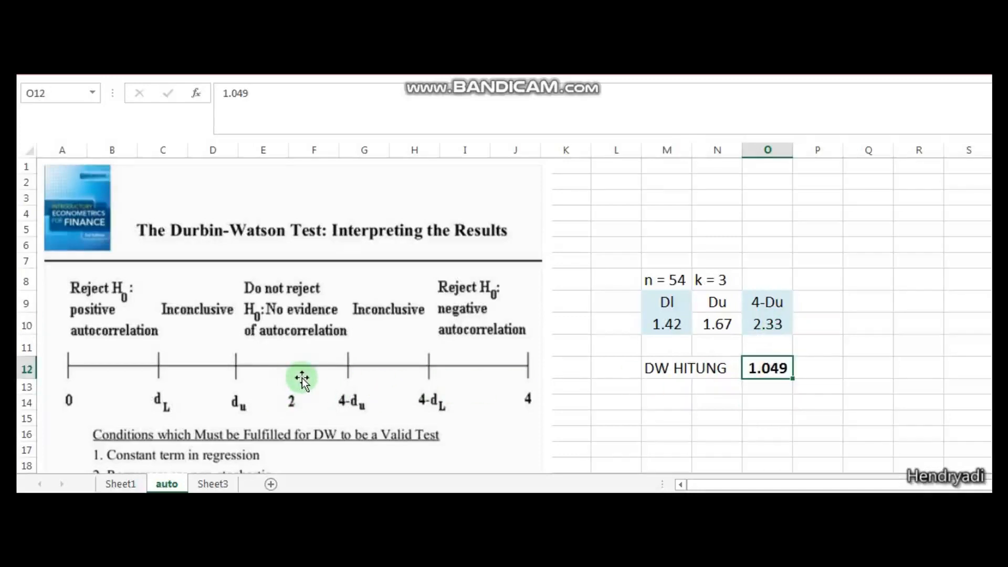
pyautogui.scroll(-1, 334, 381)
pyautogui.press('Up')
pyautogui.press('Up')
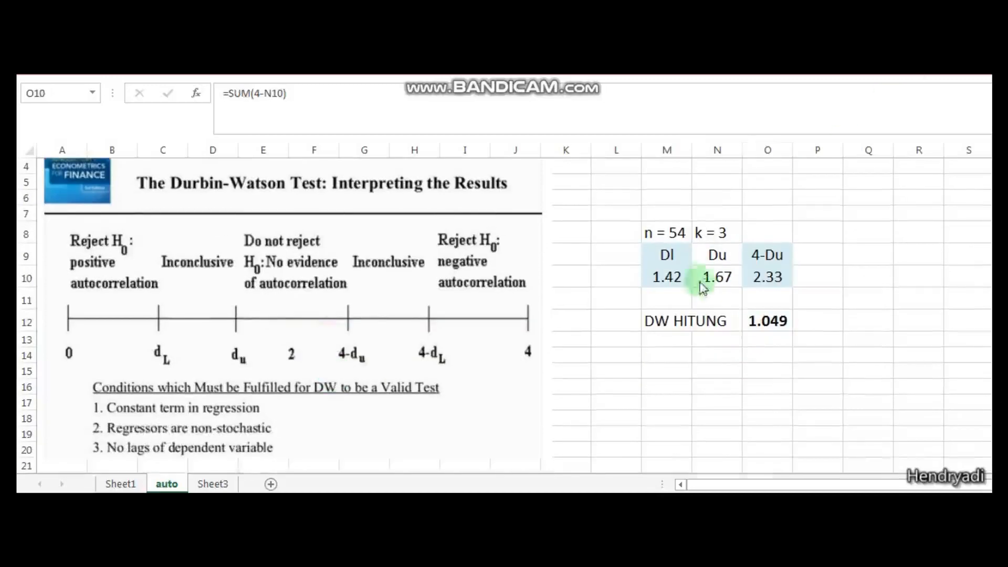
pyautogui.click(773, 314)
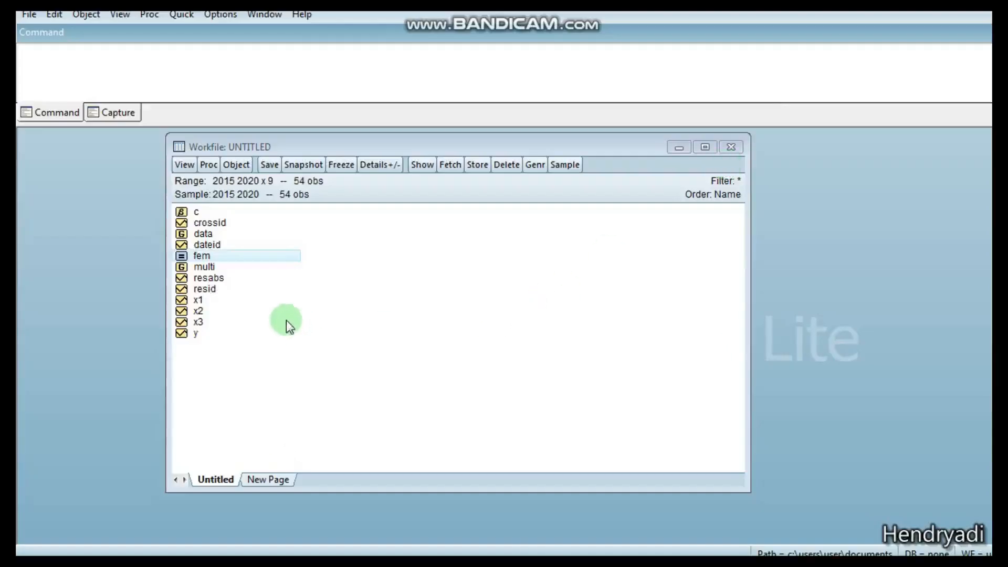
# Switch to EViews, open the fem equation, and run the Omitted Random Effects - Lagrange Multiplier test.
pyautogui.click(273, 322)
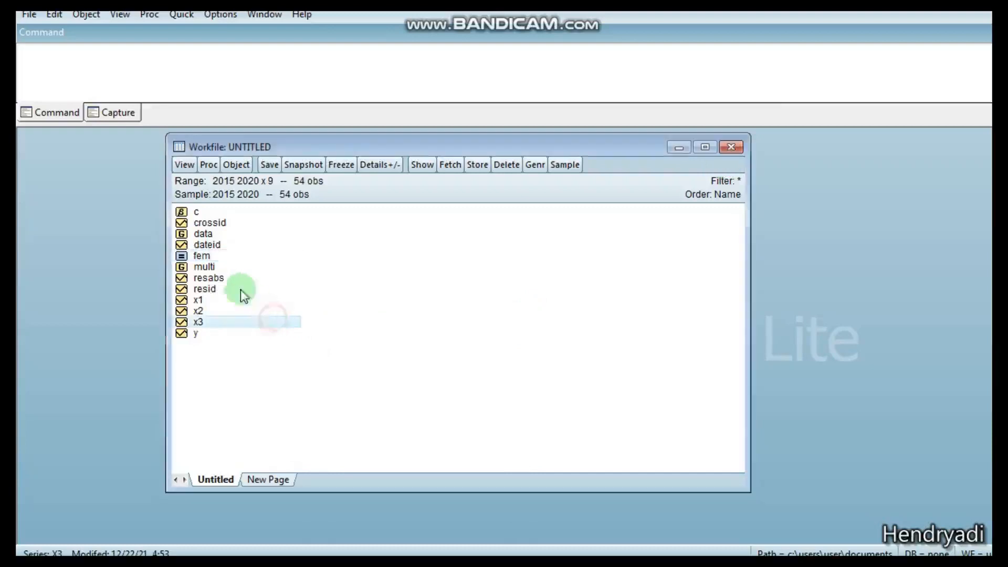
pyautogui.click(218, 257)
pyautogui.doubleClick(215, 257)
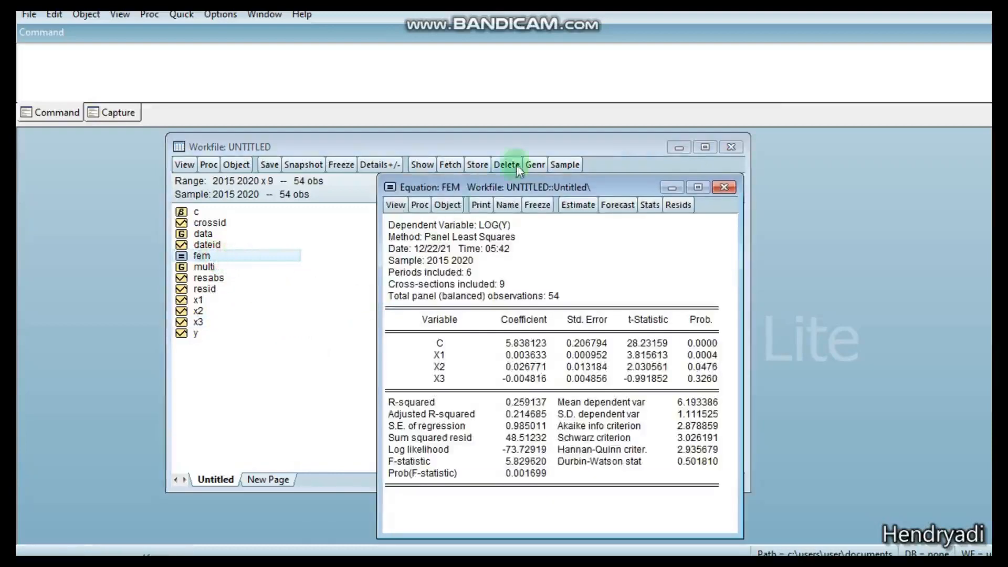
pyautogui.moveTo(519, 185); pyautogui.dragTo(560, 149)
pyautogui.click(439, 169)
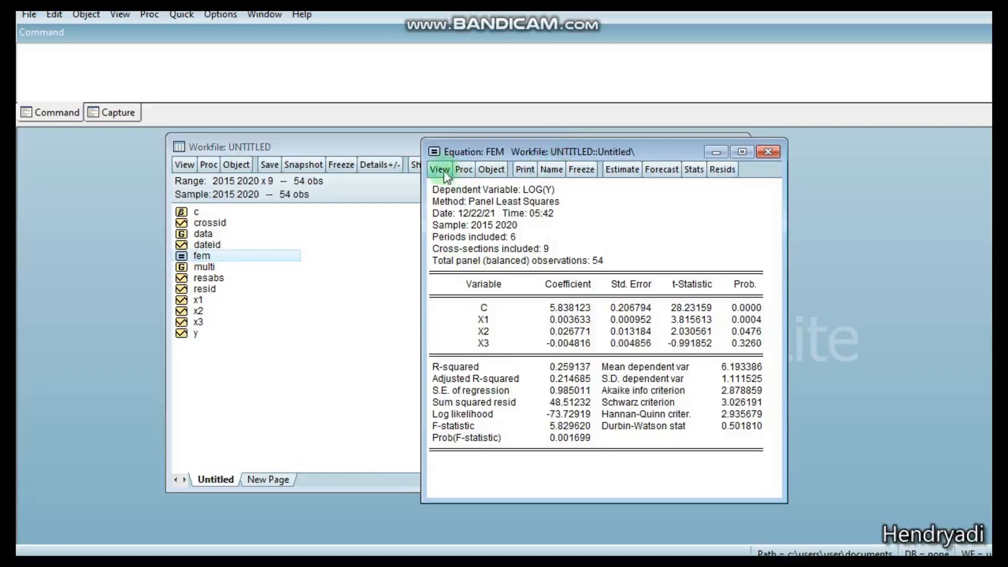
pyautogui.moveTo(472, 350)
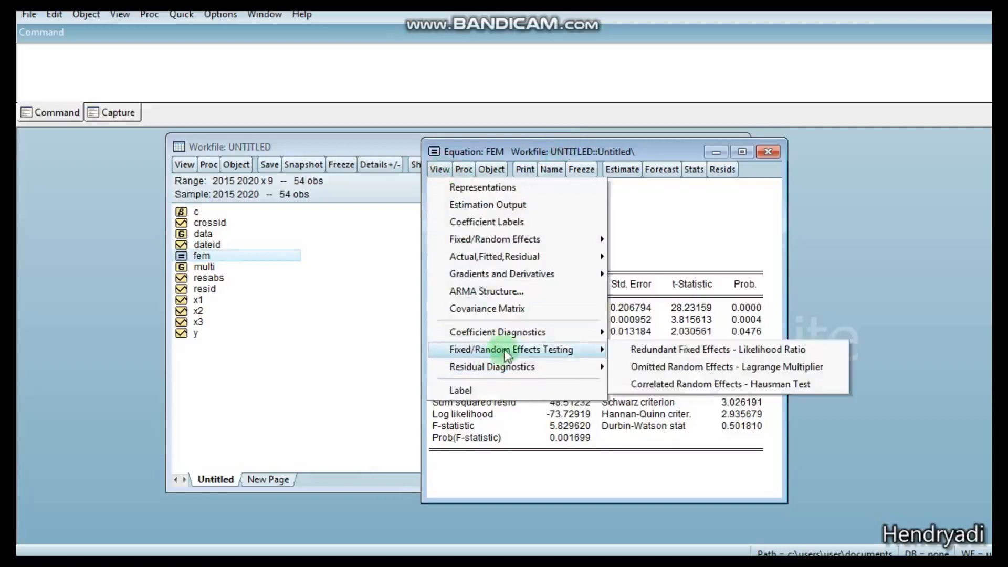
pyautogui.click(656, 366)
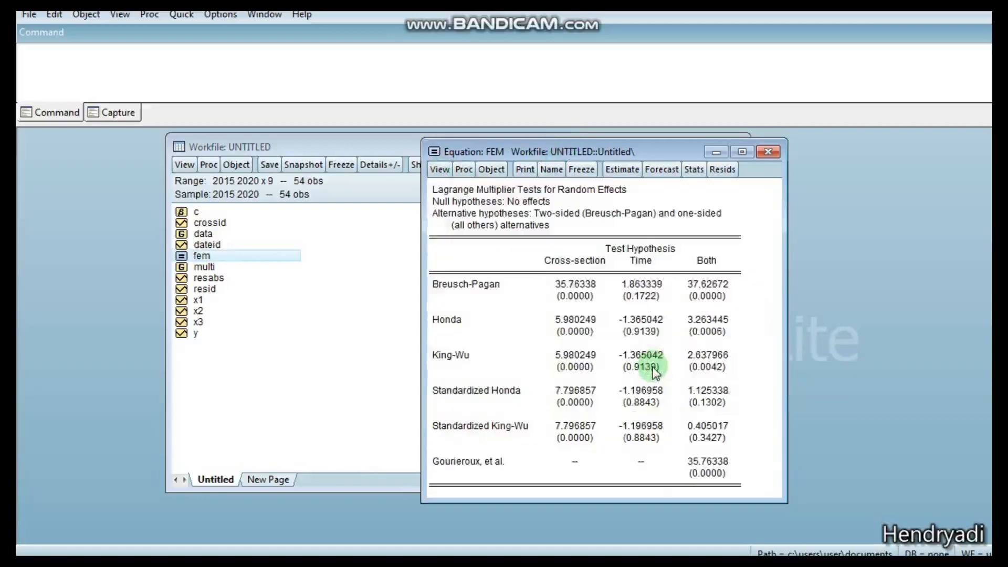
pyautogui.click(698, 298)
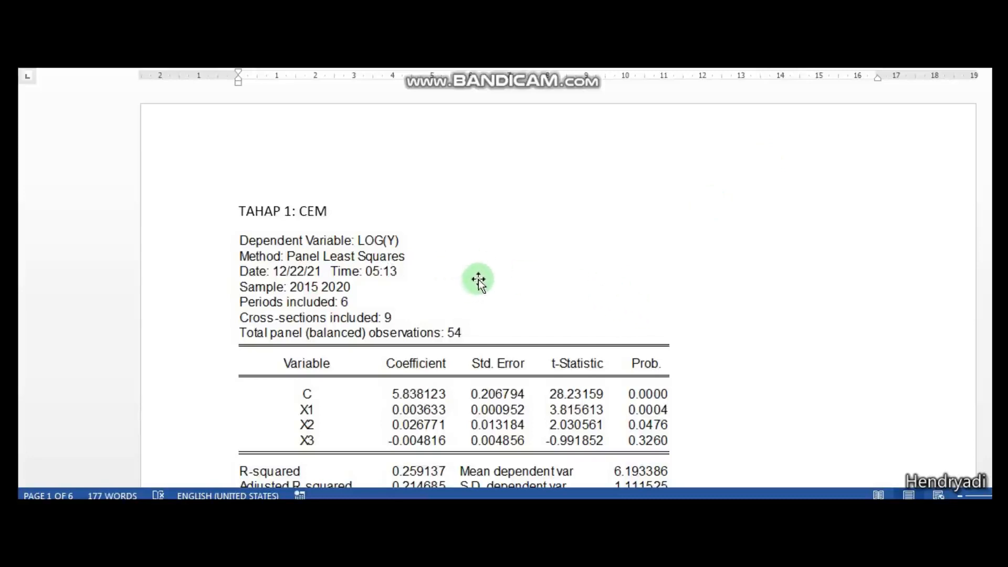
# Switch to the Word results document and review the regression output under the heading TAHAP 1: CEM.
pyautogui.click(341, 207)
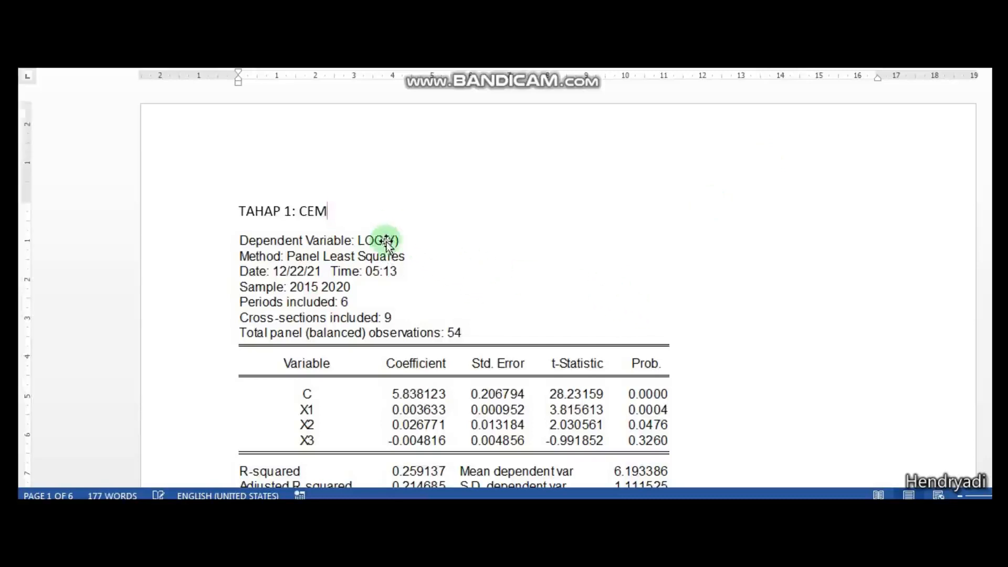
pyautogui.scroll(-3, 450, 299)
pyautogui.click(458, 292)
pyautogui.scroll(-5, 458, 292)
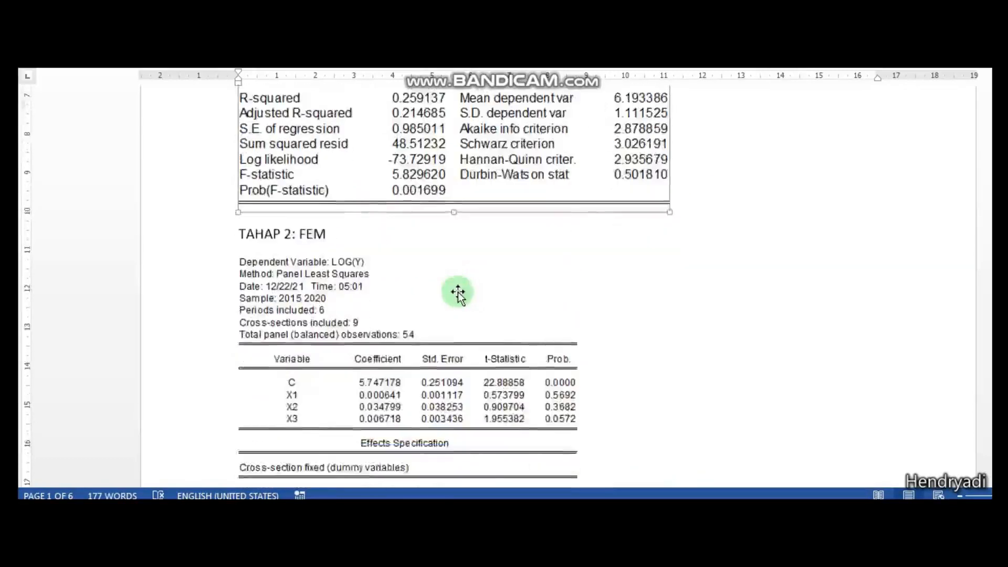
pyautogui.scroll(7, 458, 292)
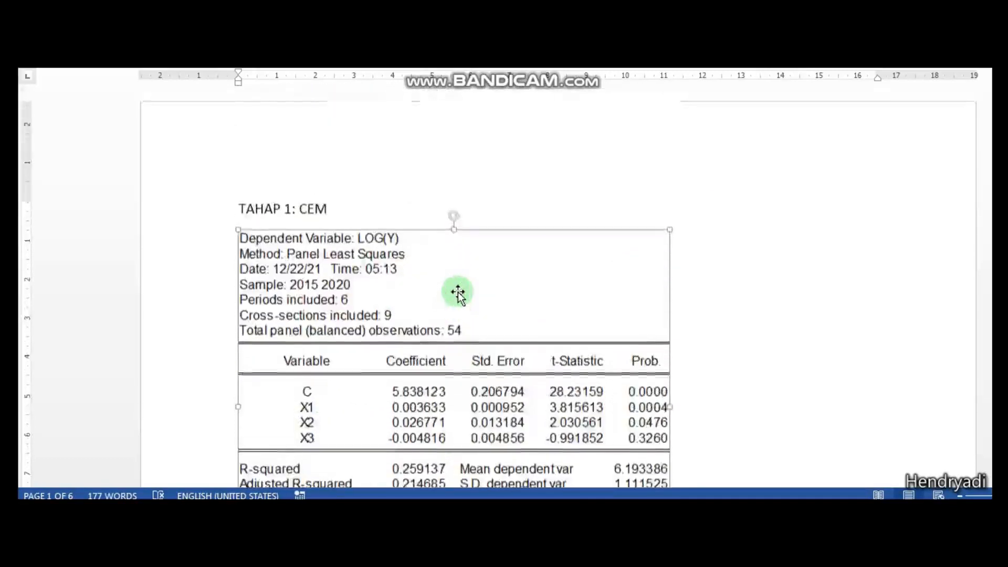
pyautogui.scroll(-7, 458, 292)
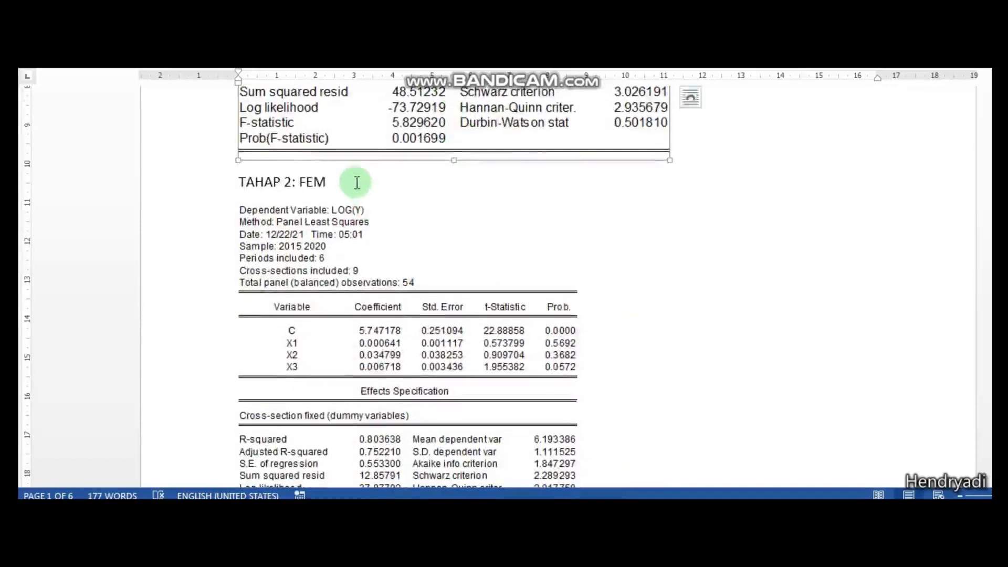
# Enlarge the regression output picture under the heading TAHAP 2: FEM slightly, keeping its proportions.
pyautogui.click(357, 182)
pyautogui.click(384, 251)
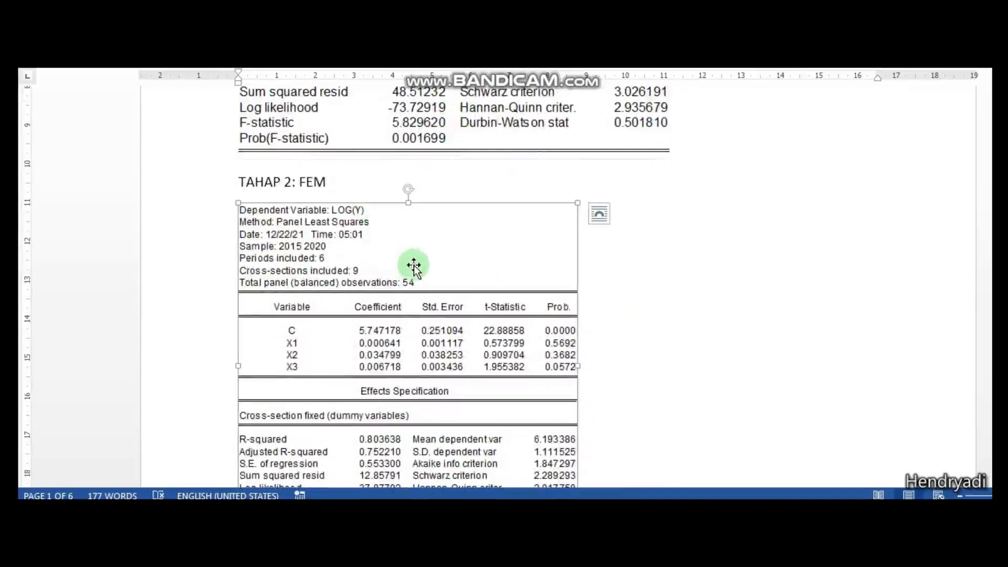
pyautogui.scroll(-3, 414, 265)
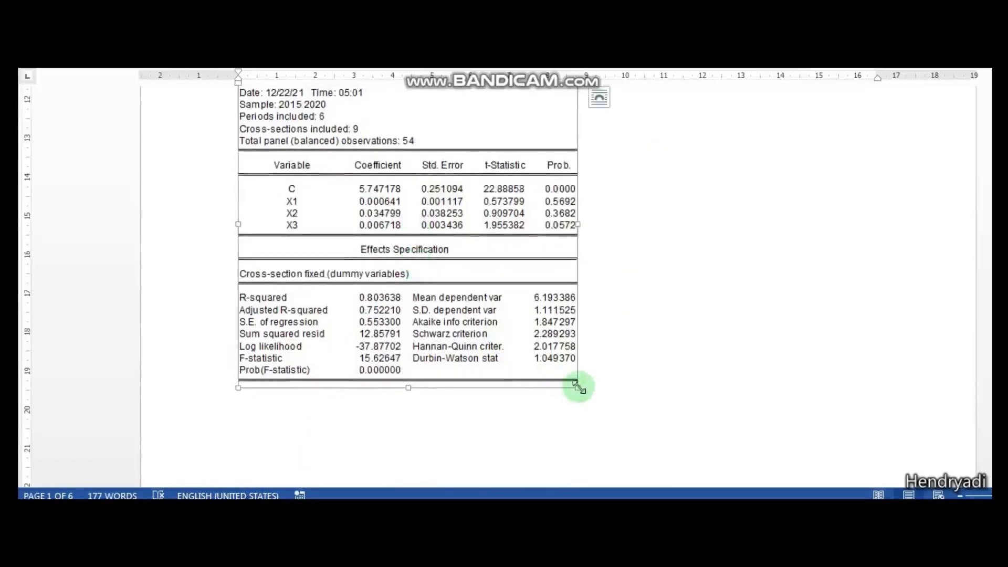
pyautogui.moveTo(578, 387); pyautogui.dragTo(618, 419)
pyautogui.scroll(-3, 489, 311)
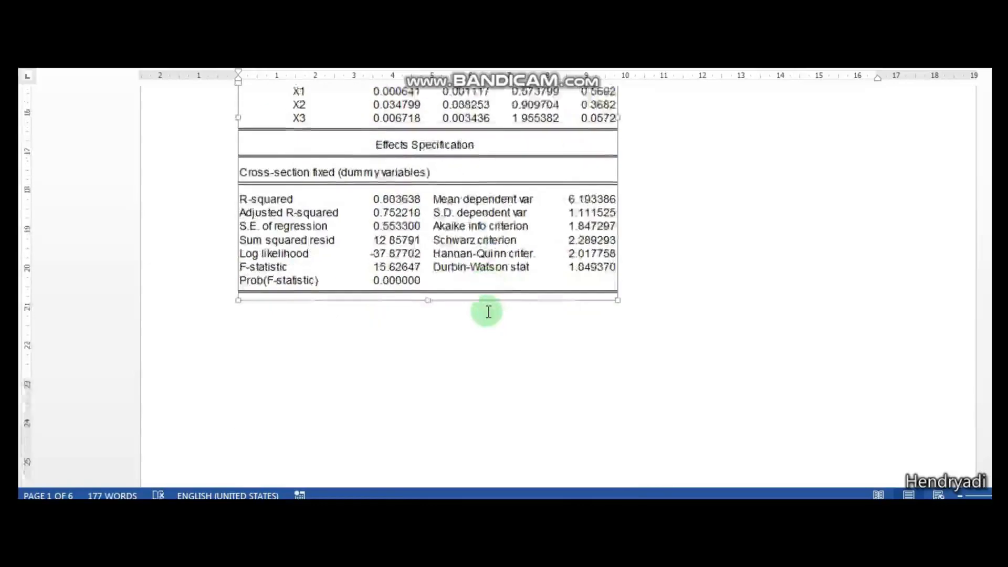
# Review the TAHAP 3: UJI CHOW table, its hypotheses and interpretation, and the TAHAP 4: MODEL REM regression output.
pyautogui.scroll(-6, 487, 311)
pyautogui.click(405, 201)
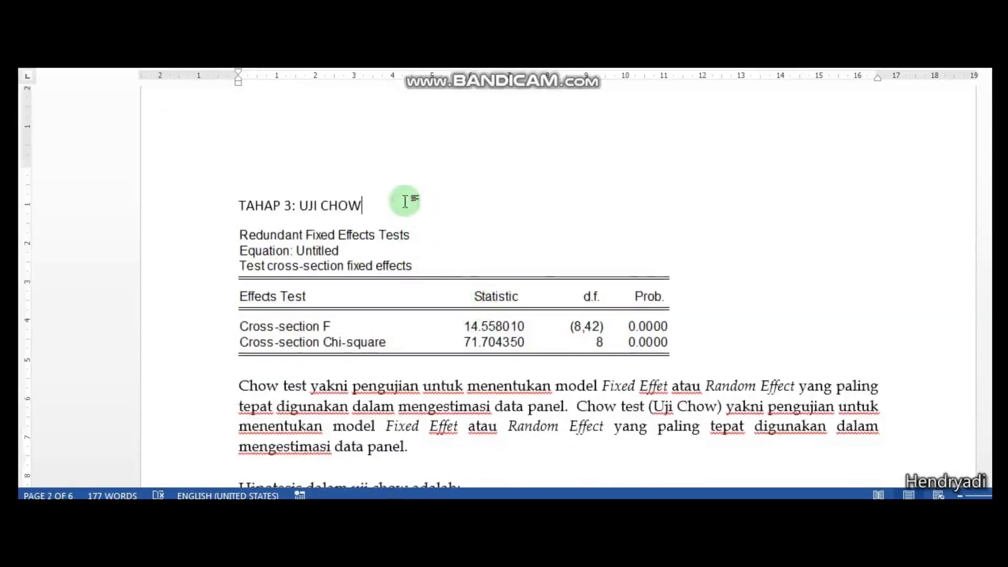
pyautogui.click(571, 329)
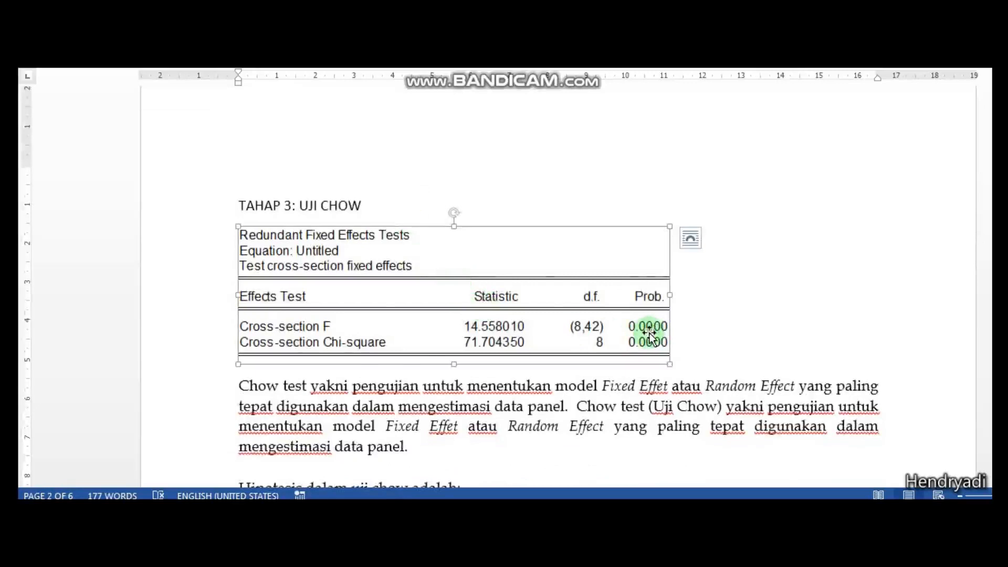
pyautogui.scroll(-2, 472, 355)
pyautogui.click(473, 355)
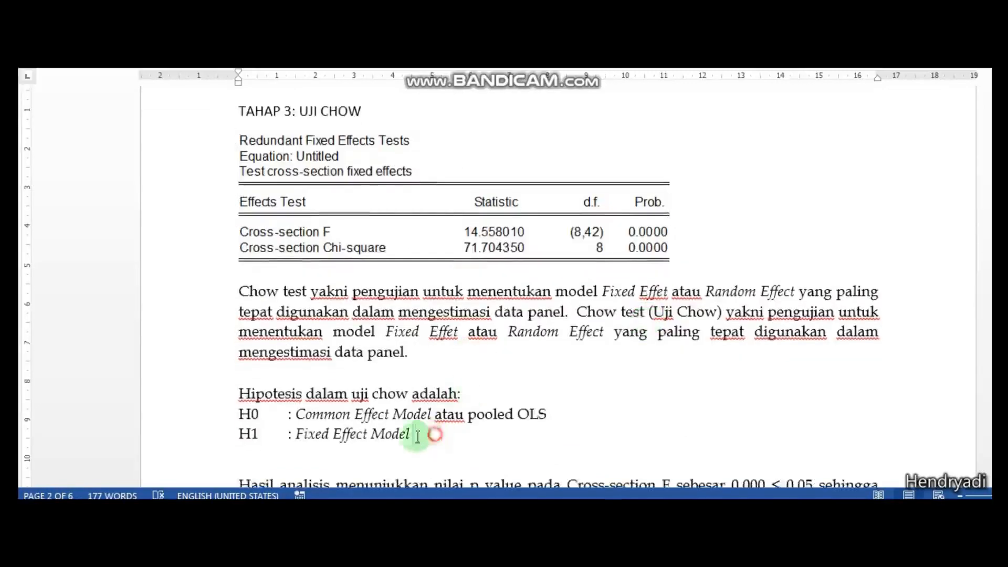
pyautogui.moveTo(427, 434); pyautogui.dragTo(243, 434)
pyautogui.click(435, 312)
pyautogui.scroll(-6, 489, 354)
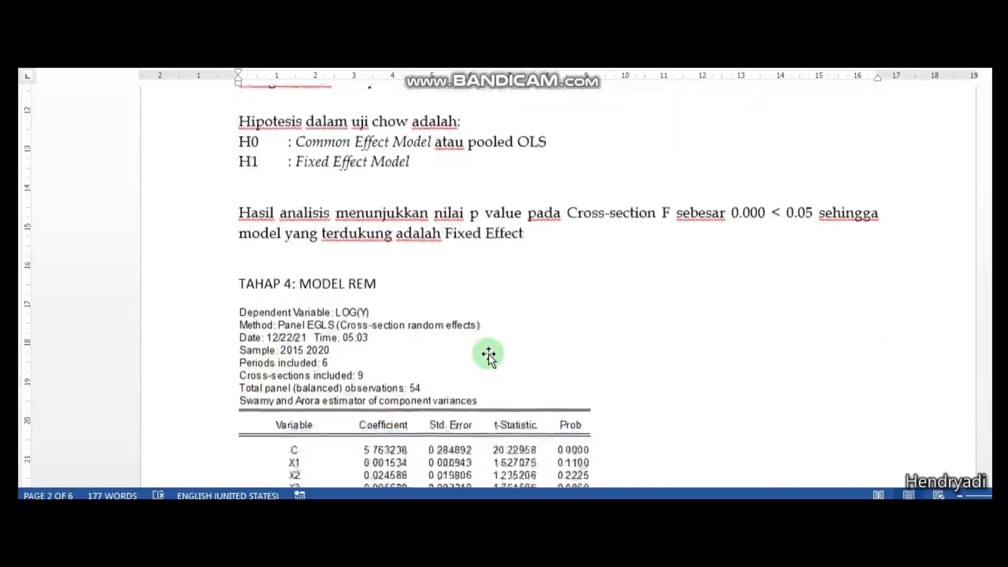
pyautogui.click(400, 328)
pyautogui.scroll(-4, 400, 328)
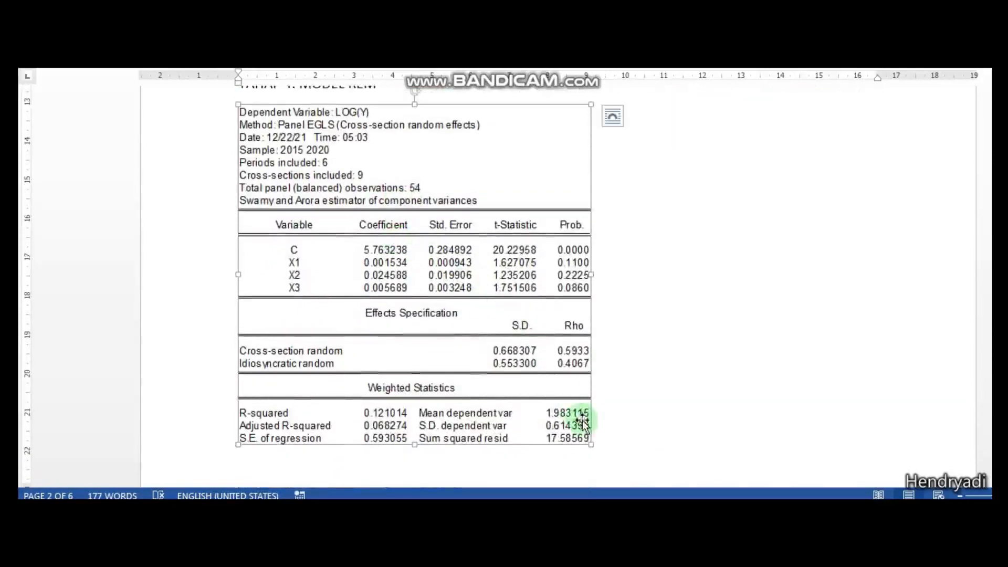
pyautogui.scroll(-8, 534, 354)
pyautogui.scroll(-5, 534, 354)
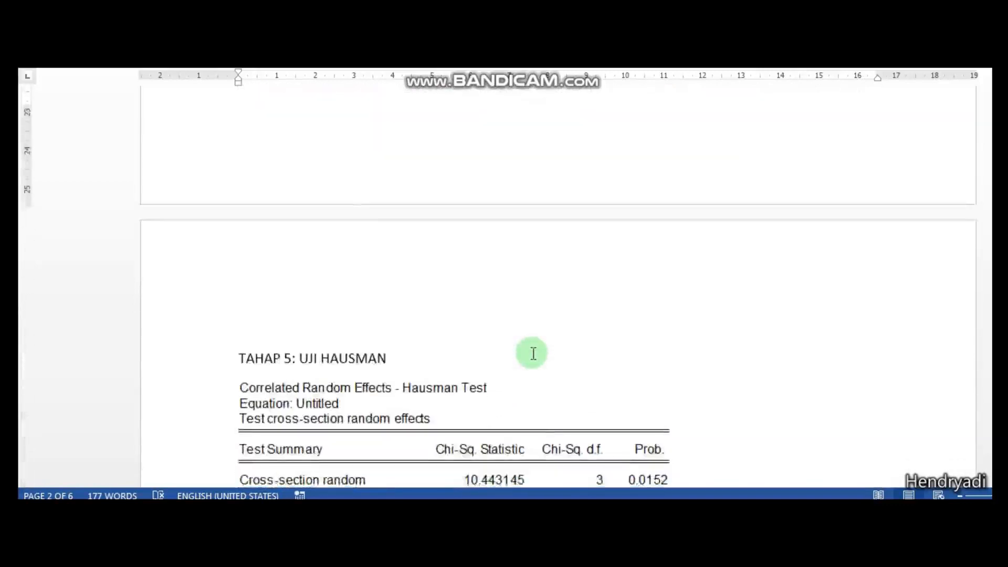
# Read the TAHAP 5: UJI HAUSMAN table, hypotheses and interpretation, and the KESIMPULAN section with the selected model's output.
pyautogui.click(553, 225)
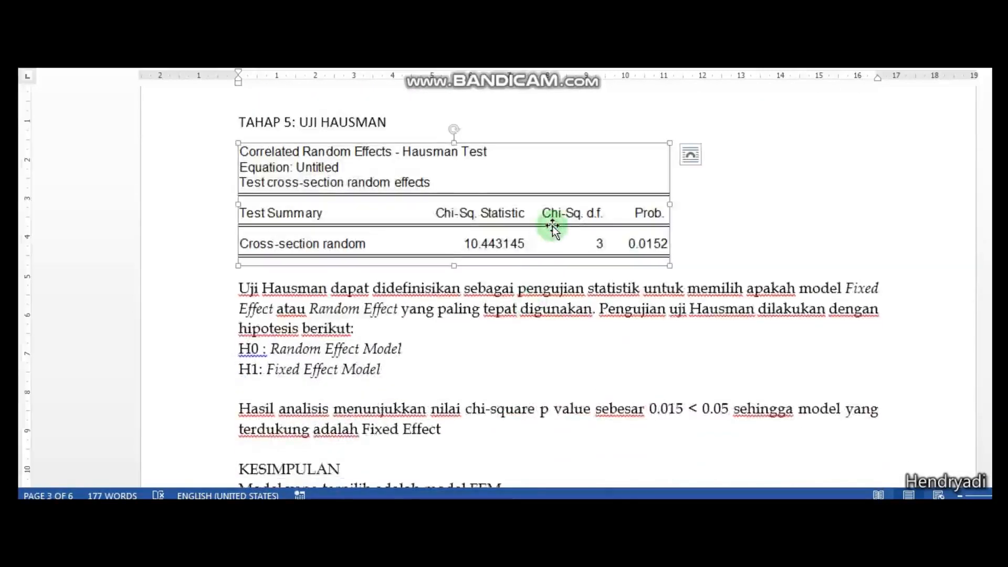
pyautogui.click(588, 311)
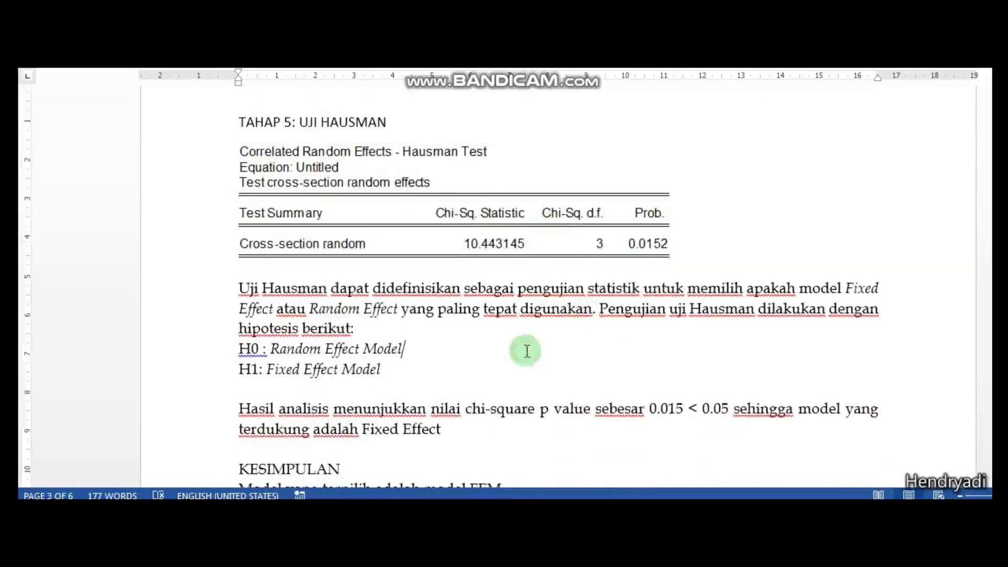
pyautogui.moveTo(403, 368); pyautogui.dragTo(210, 369)
pyautogui.click(517, 426)
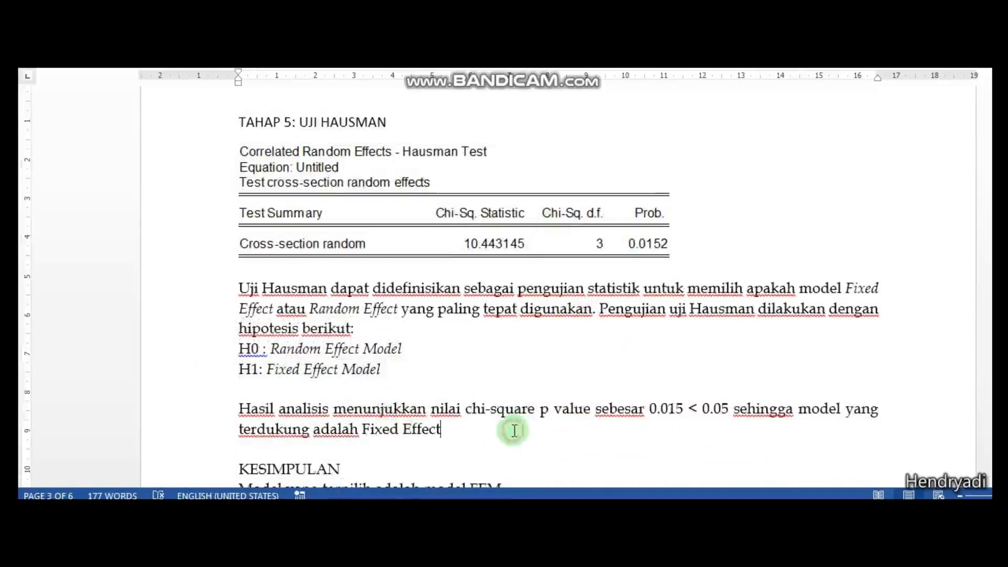
pyautogui.scroll(-8, 510, 369)
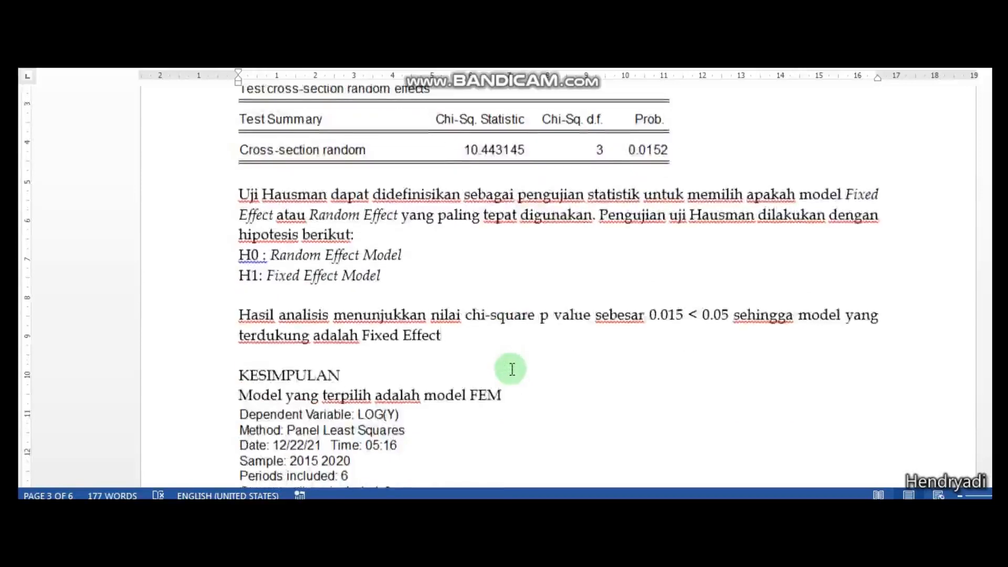
pyautogui.click(499, 336)
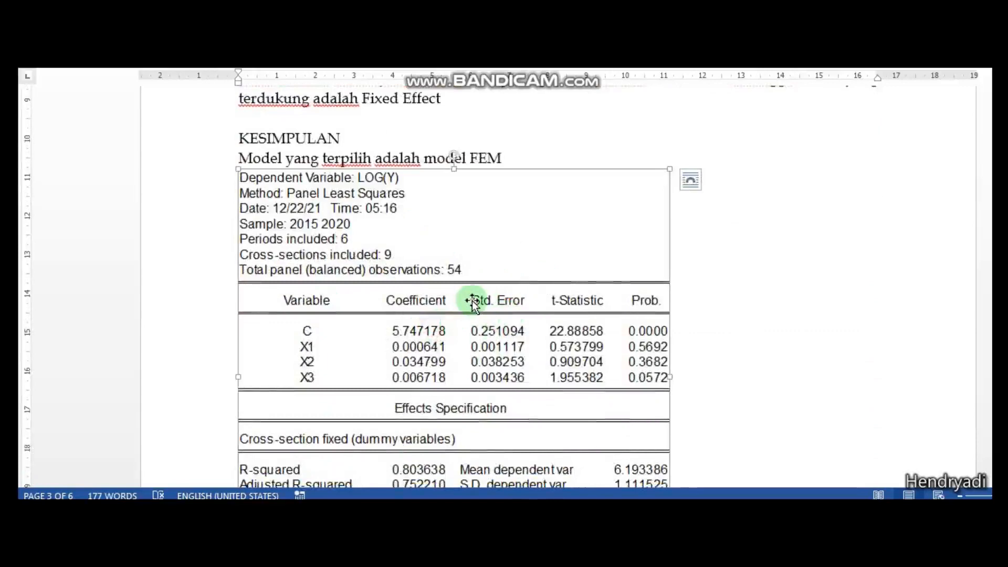
pyautogui.scroll(-15, 472, 300)
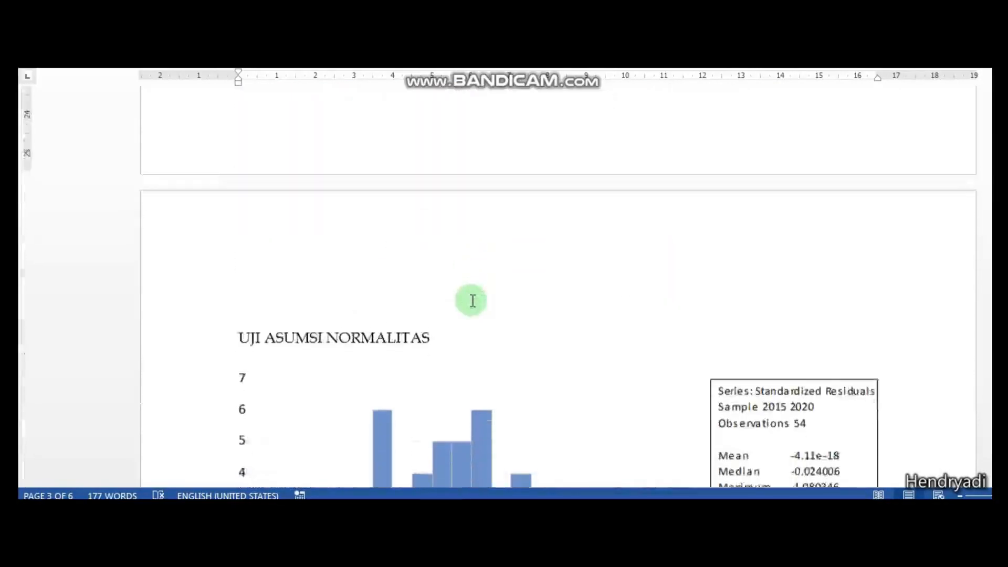
# Review the residual histogram and its statistics under the heading UJI ASUMSI NORMALITAS.
pyautogui.scroll(-3, 472, 301)
pyautogui.scroll(11, 471, 301)
pyautogui.scroll(-5, 471, 301)
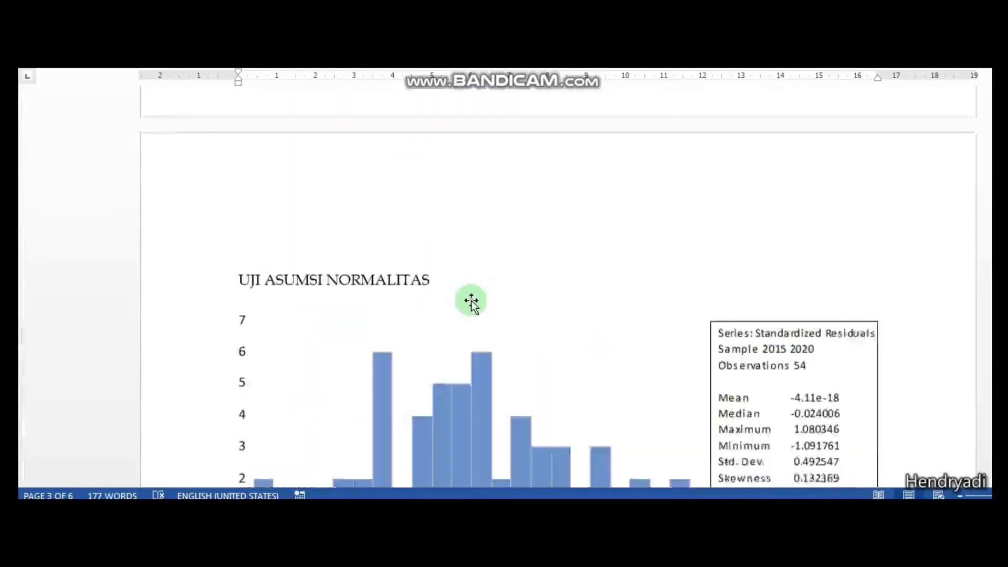
pyautogui.scroll(-3, 467, 262)
pyautogui.click(464, 225)
pyautogui.scroll(4, 464, 225)
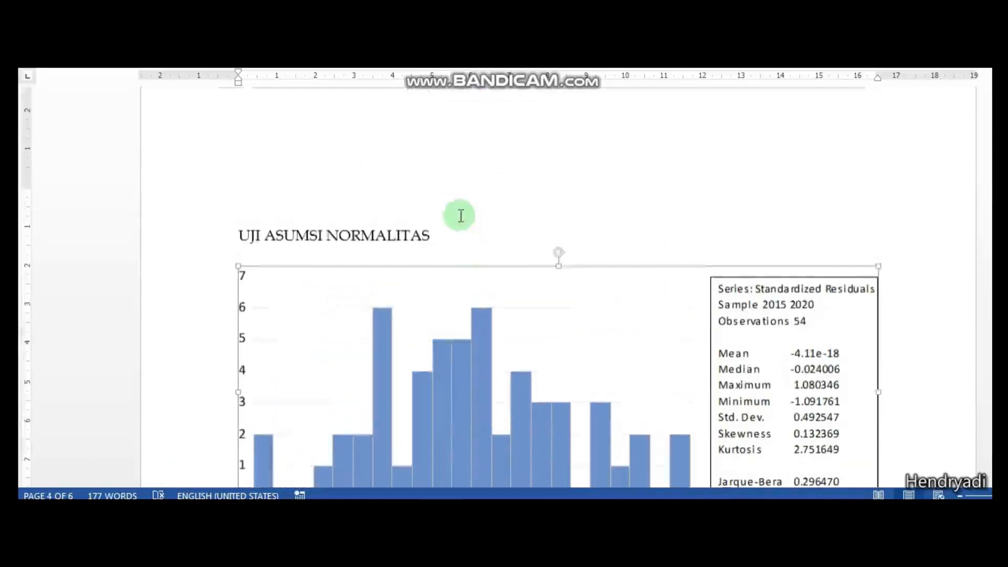
pyautogui.click(453, 227)
pyautogui.scroll(-5, 463, 273)
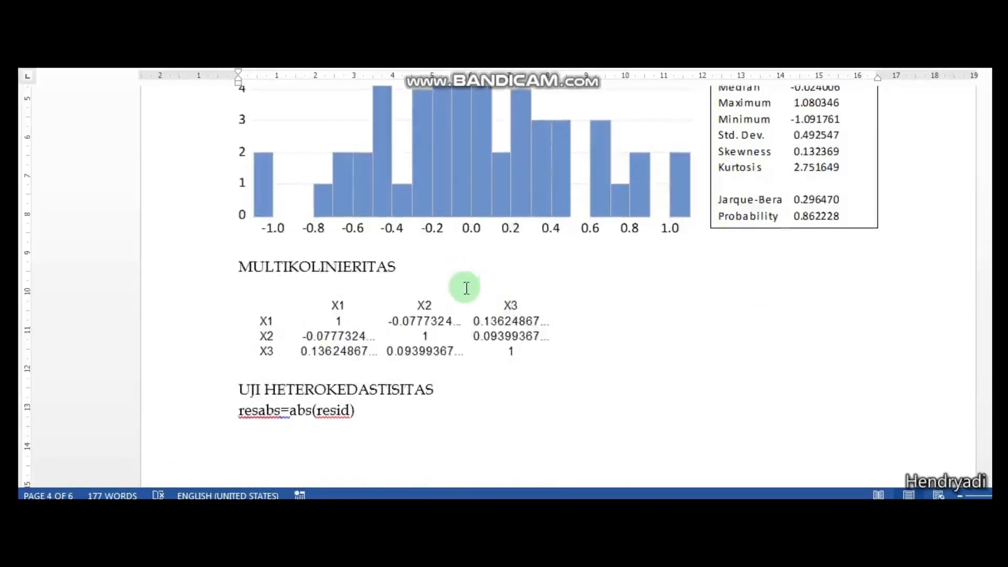
# Review the X1, X2 and X3 correlation matrix under MULTIKOLINIERITAS and the resabs=abs(resid) formula under UJI HETEROKEDASTISITAS.
pyautogui.click(465, 286)
pyautogui.scroll(-5, 469, 300)
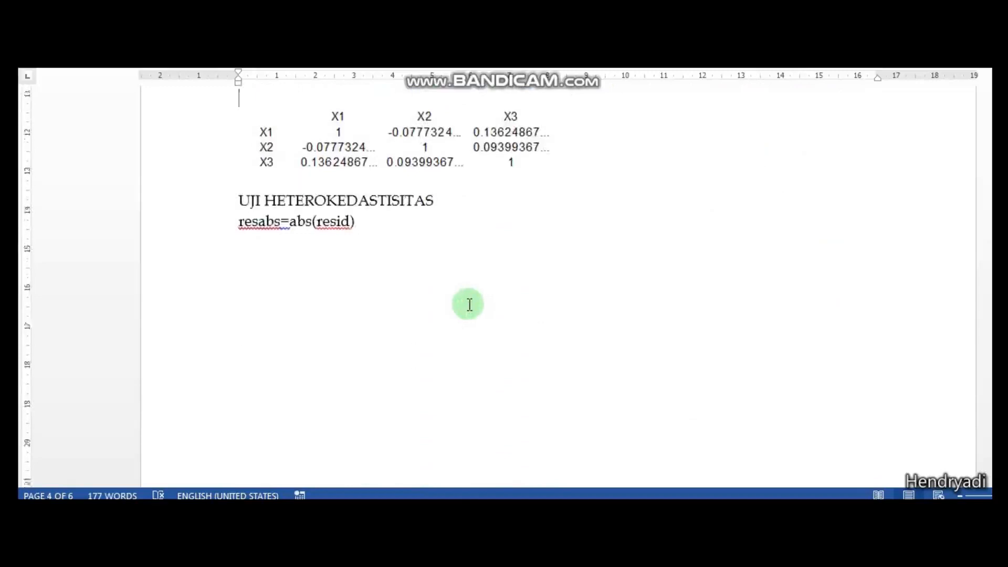
pyautogui.scroll(-3, 469, 303)
pyautogui.scroll(-1, 469, 304)
pyautogui.scroll(6, 469, 305)
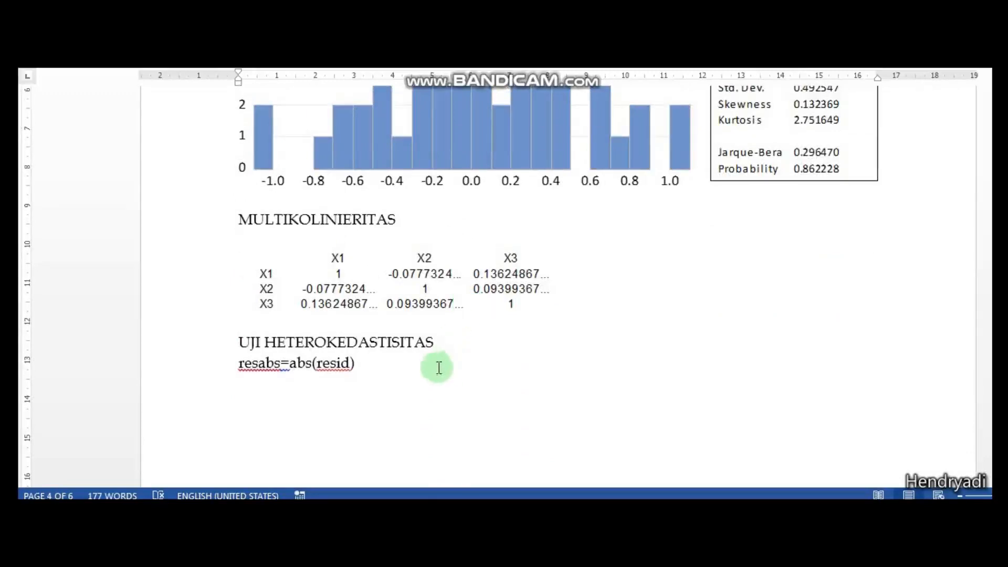
# Examine the heteroskedasticity test's regression output with RESABS as the dependent variable, including the probabilities of X1, X2 and X3.
pyautogui.scroll(-12, 433, 368)
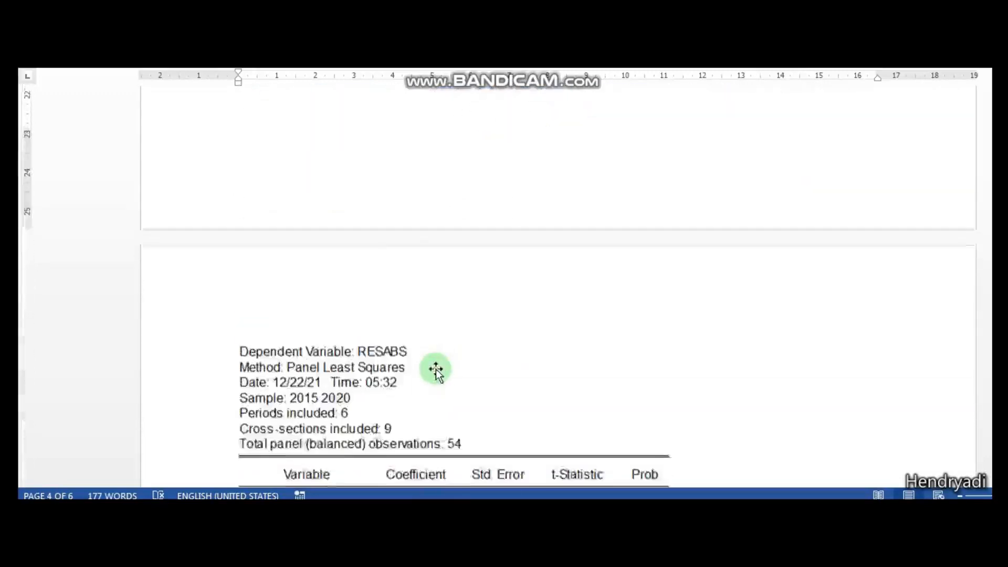
pyautogui.click(482, 365)
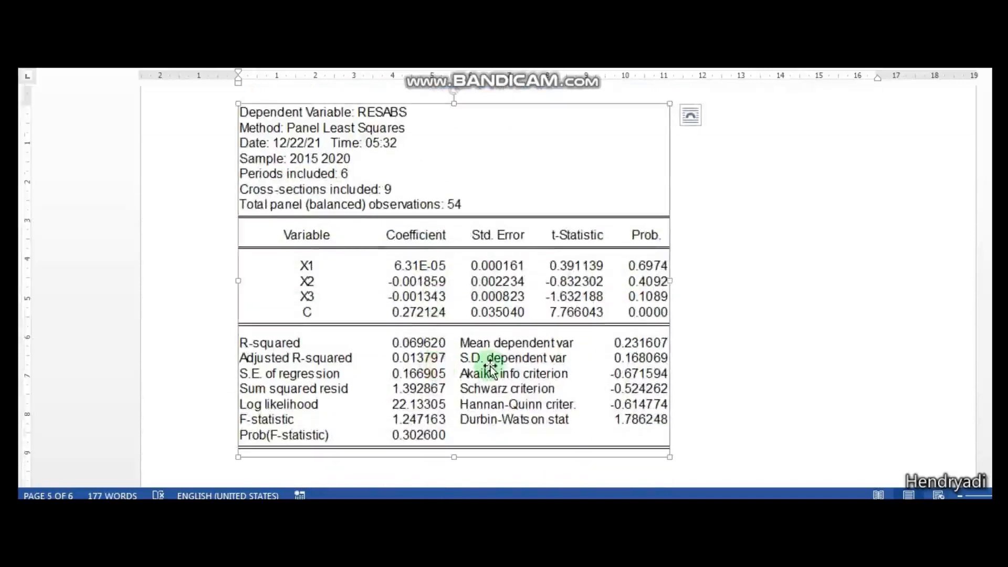
pyautogui.scroll(-8, 490, 368)
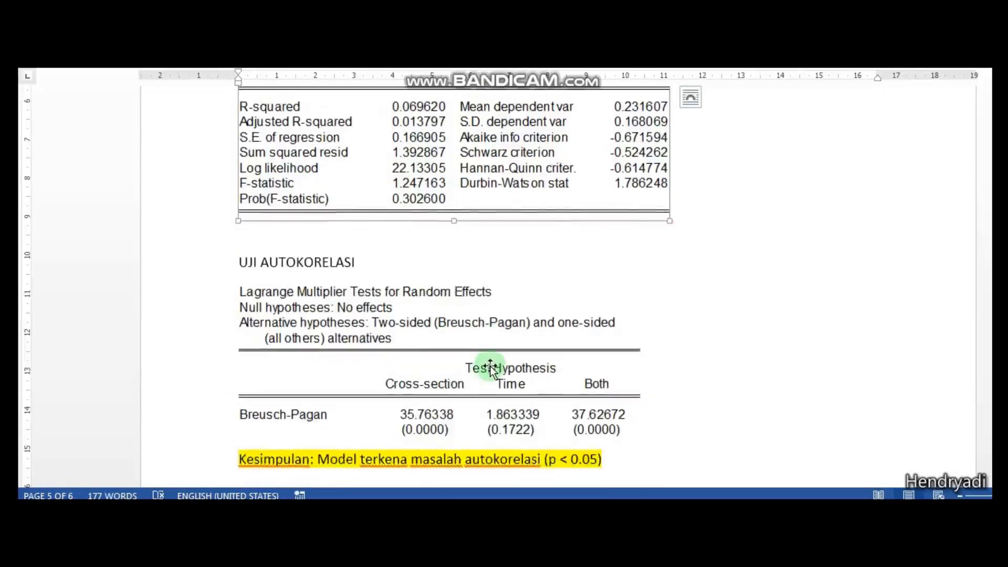
pyautogui.scroll(3, 490, 366)
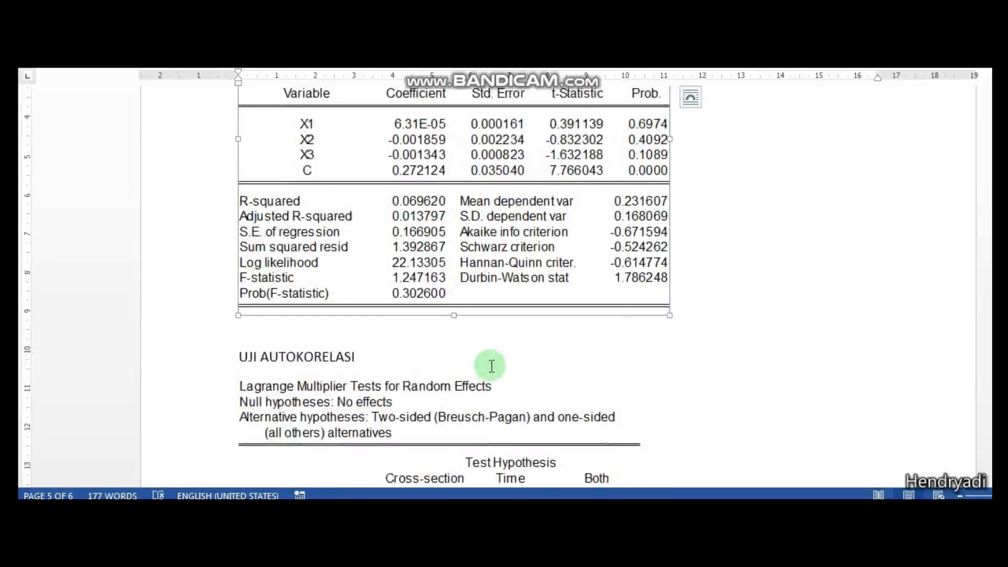
pyautogui.scroll(5, 492, 366)
# Read the Breusch-Pagan table under UJI AUTOKORELASI and select the words "autokorelasi (p < 0.05)" in its highlighted conclusion.
pyautogui.scroll(-11, 491, 366)
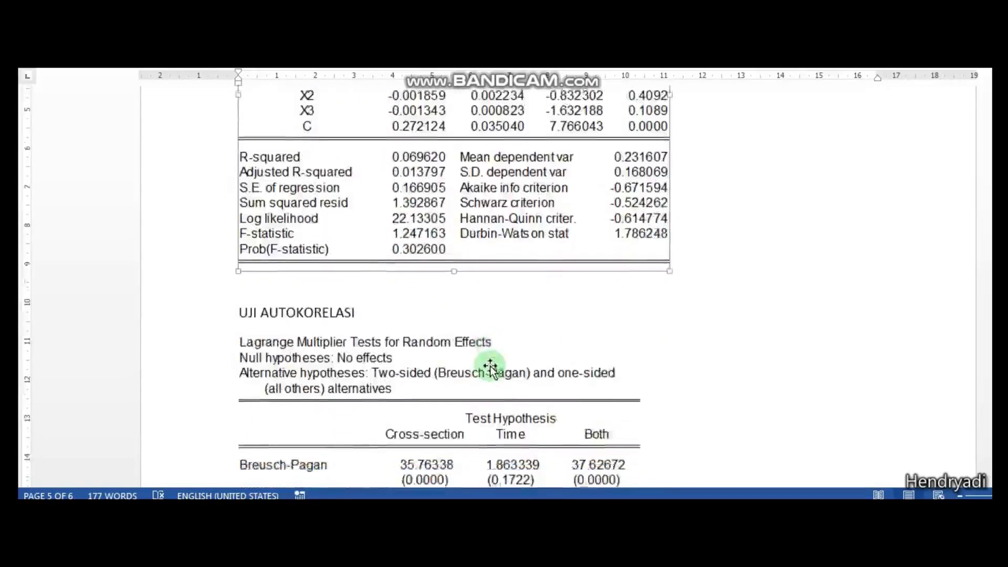
pyautogui.scroll(3, 490, 365)
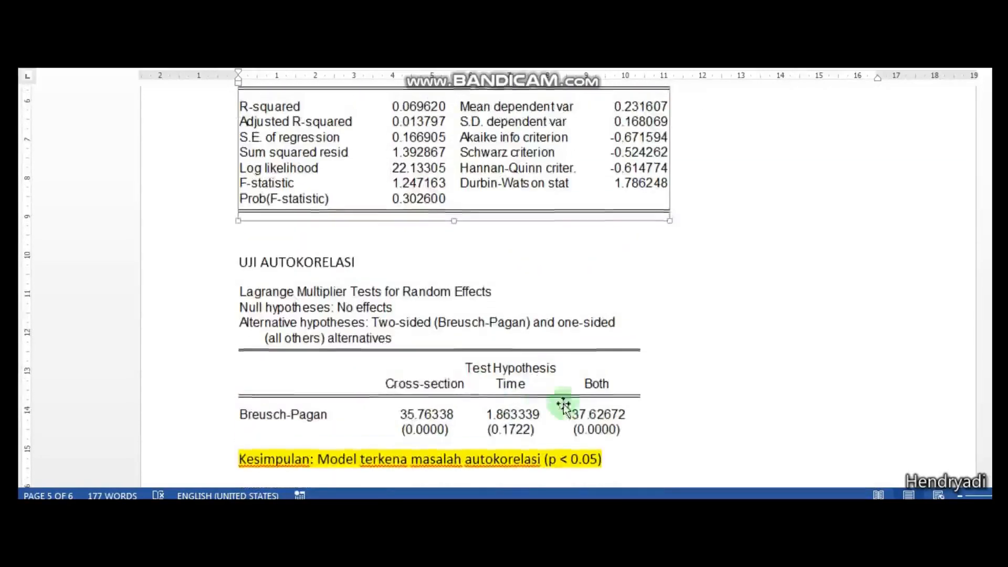
pyautogui.moveTo(613, 457); pyautogui.dragTo(480, 464)
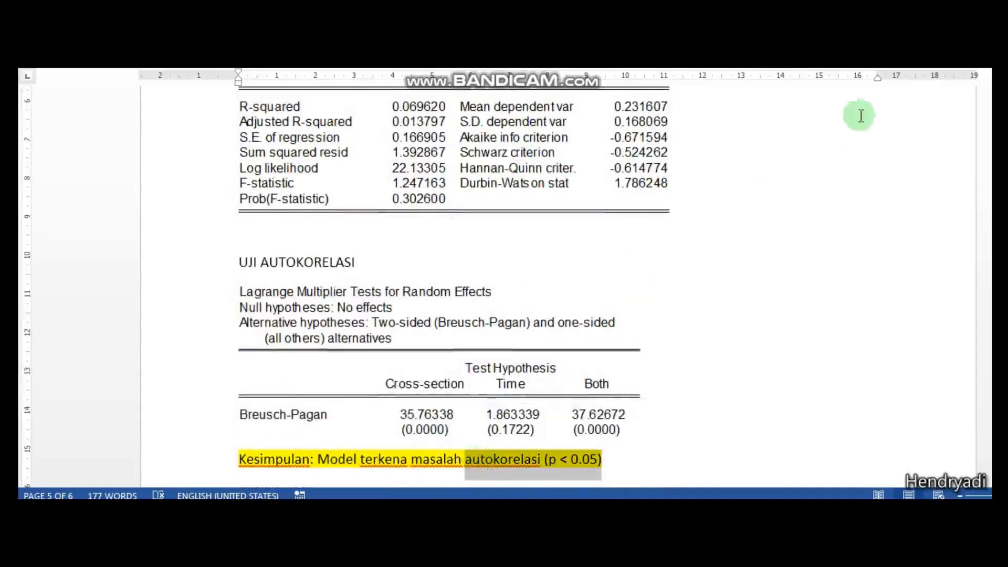